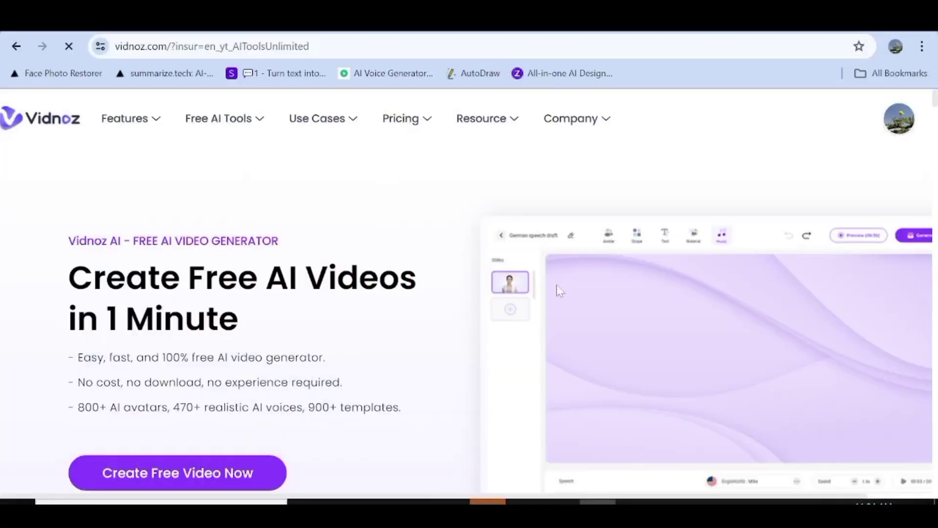
Show the Free AI Tools dropdown in the vidnoz.com top navigation bar
{"action": "mouse_move", "coordinate": [261, 124]}
{"action": "mouse_move", "coordinate": [222, 105]}
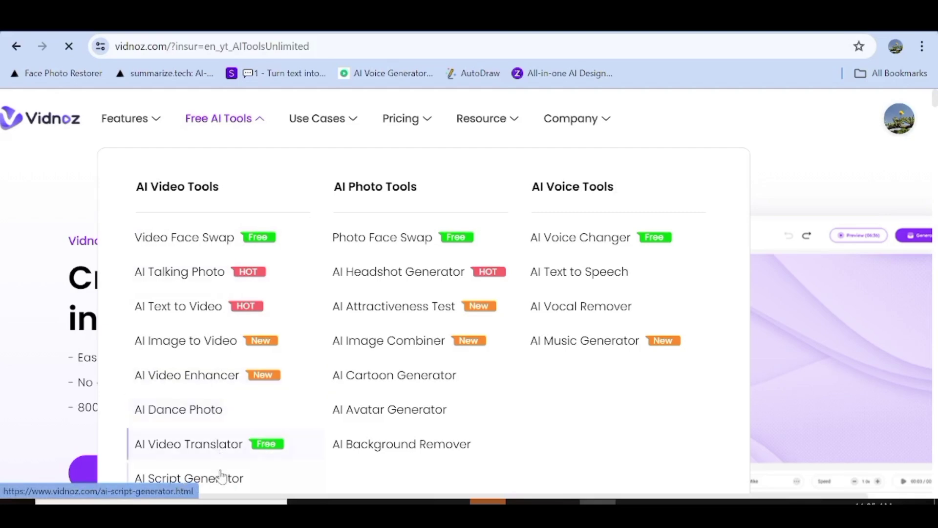
In How to Create, view steps Create AI Voiceover, Add Custom Touch and Generate AI Video, then reload
{"action": "scroll", "coordinate": [456, 377], "scroll_direction": "down", "scroll_amount": 10}
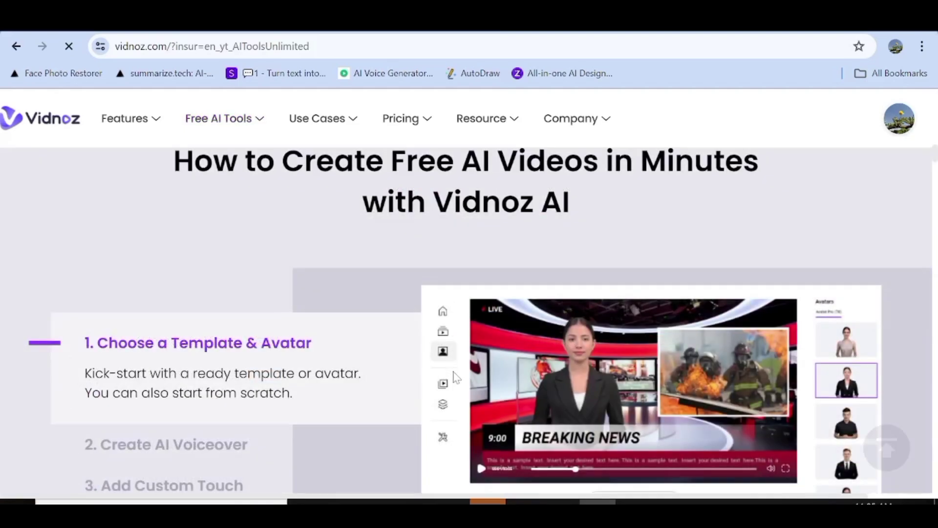
{"action": "scroll", "coordinate": [488, 344], "scroll_direction": "down", "scroll_amount": 1}
{"action": "scroll", "coordinate": [489, 343], "scroll_direction": "down", "scroll_amount": 3}
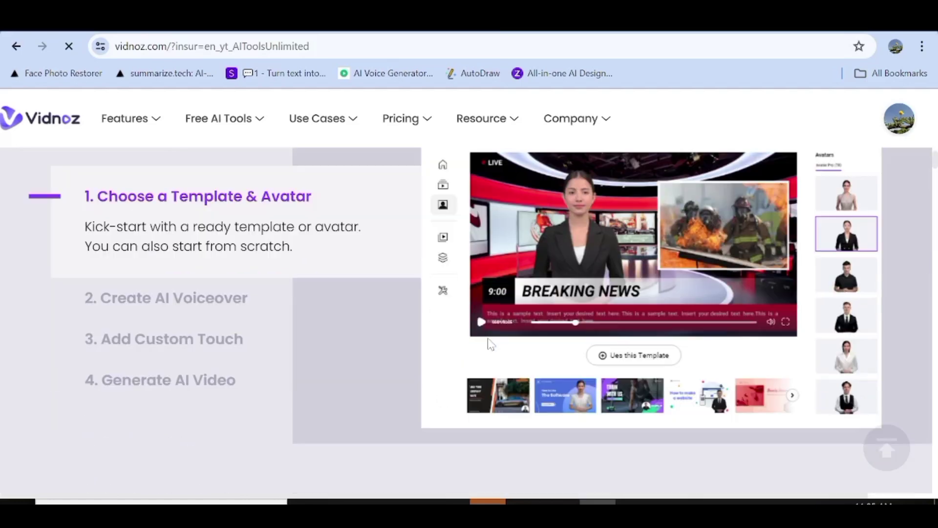
{"action": "left_click", "coordinate": [275, 297]}
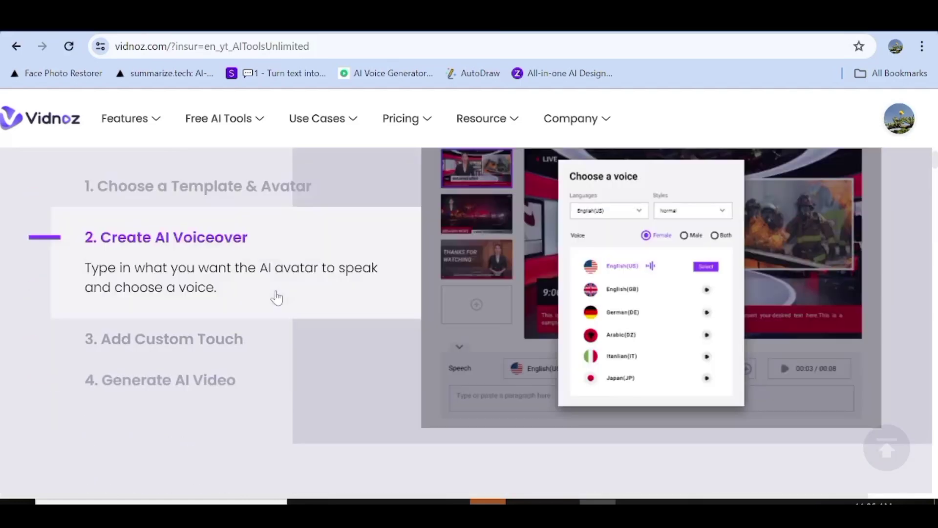
{"action": "left_click", "coordinate": [263, 346]}
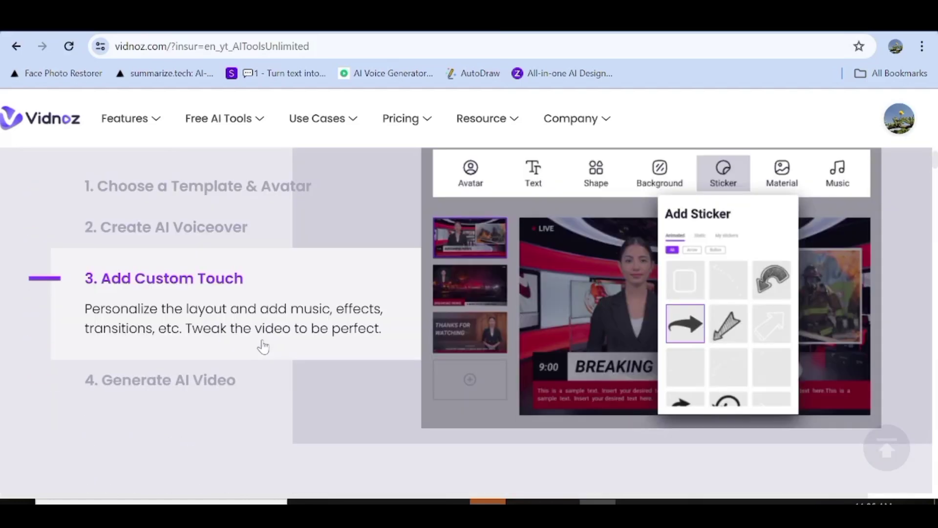
{"action": "left_click", "coordinate": [248, 382]}
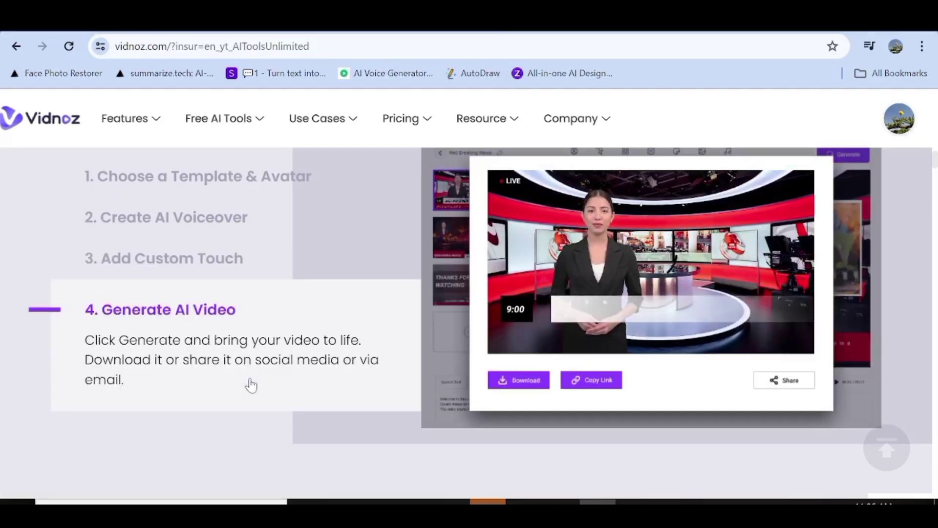
{"action": "scroll", "coordinate": [277, 346], "scroll_direction": "down", "scroll_amount": 5}
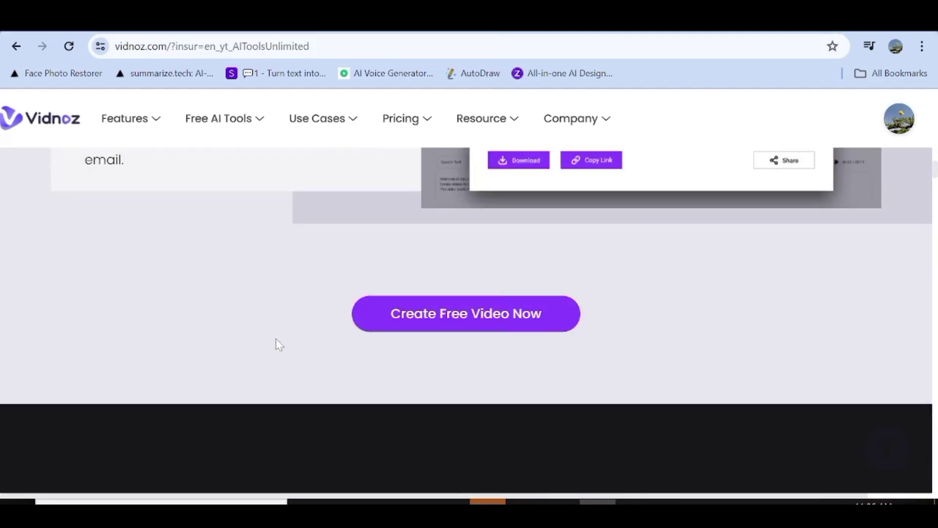
{"action": "key", "text": "F5"}
Go to the Pricing page and scroll through the Free, Starter ($19.99/mo), Business ($56.99/mo) and Enterprise plans
{"action": "mouse_move", "coordinate": [393, 143]}
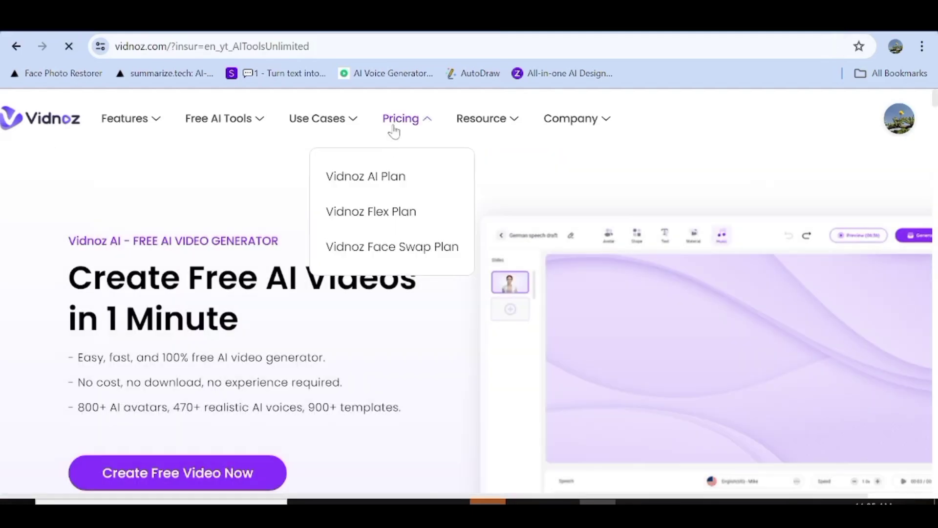
{"action": "left_click", "coordinate": [394, 128]}
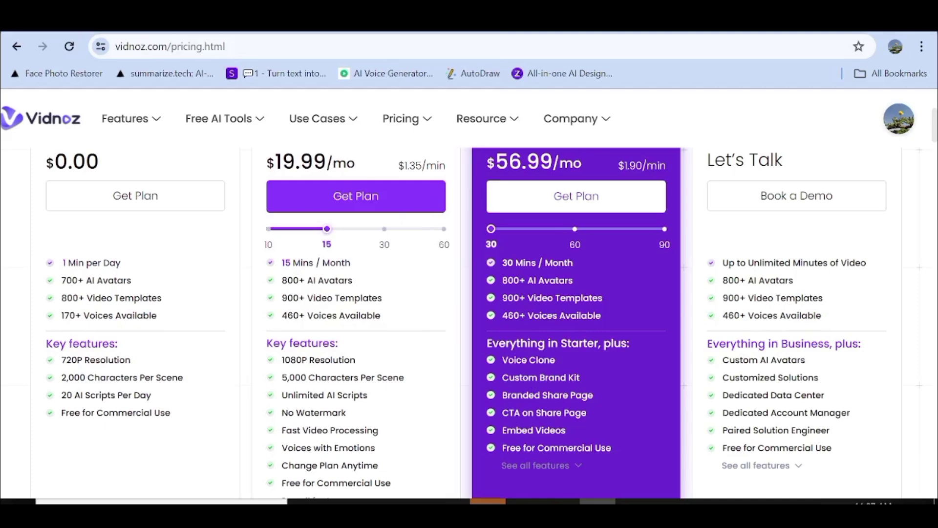
{"action": "scroll", "coordinate": [335, 267], "scroll_direction": "up", "scroll_amount": 2}
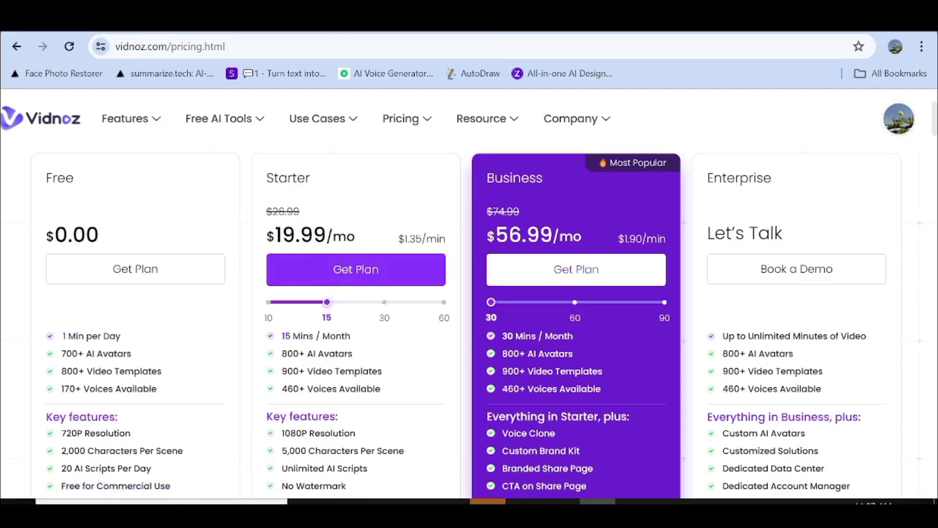
{"action": "scroll", "coordinate": [469, 293], "scroll_direction": "down", "scroll_amount": 5}
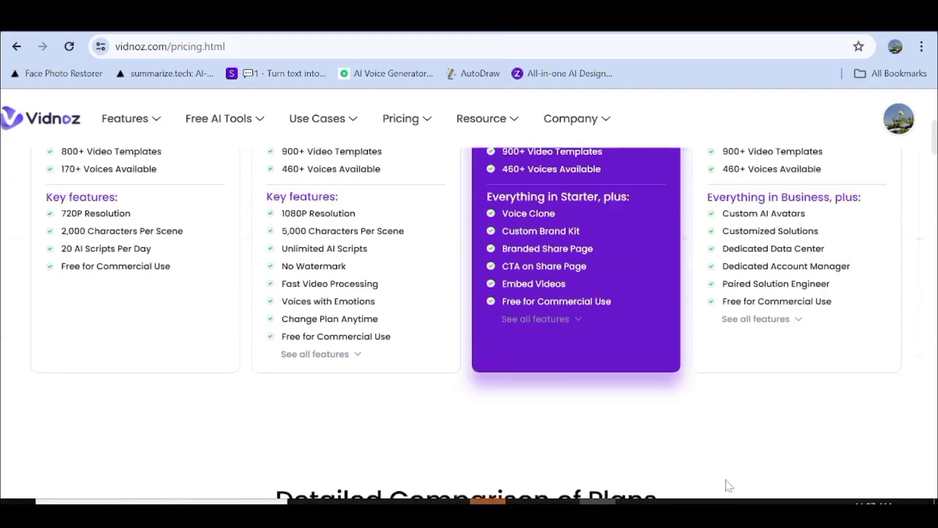
{"action": "scroll", "coordinate": [726, 484], "scroll_direction": "down", "scroll_amount": 20}
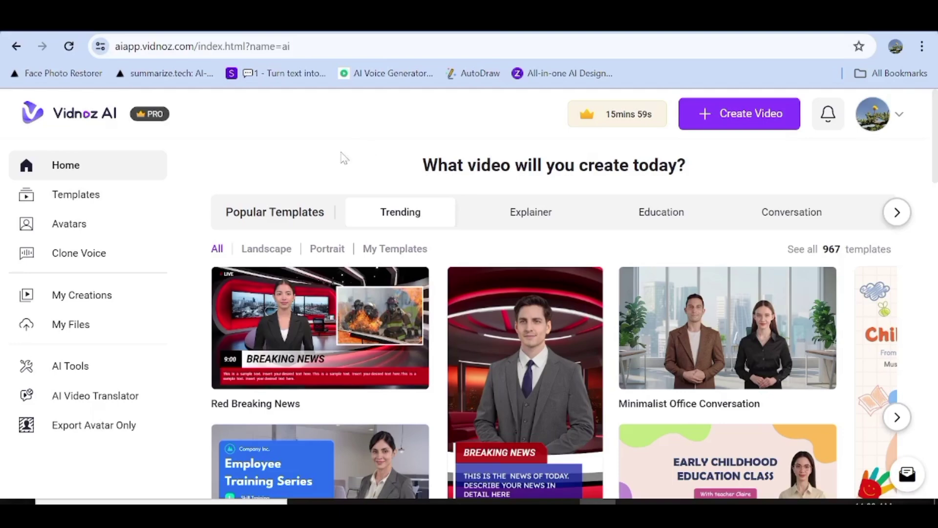
Scroll the Home dashboard past the trending templates down to the AI Avatars section
{"action": "mouse_move", "coordinate": [550, 349]}
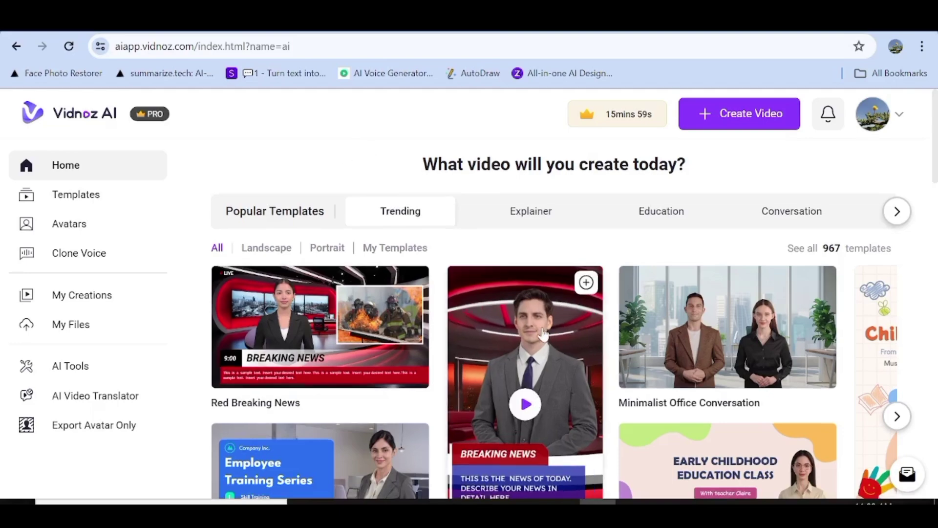
{"action": "scroll", "coordinate": [547, 342], "scroll_direction": "down", "scroll_amount": 5}
{"action": "scroll", "coordinate": [542, 334], "scroll_direction": "down", "scroll_amount": 4}
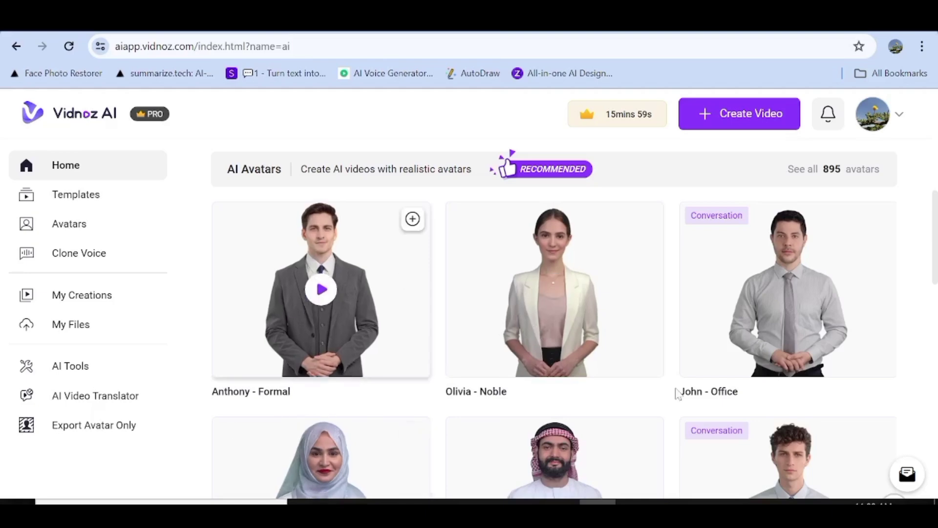
{"action": "mouse_move", "coordinate": [644, 257]}
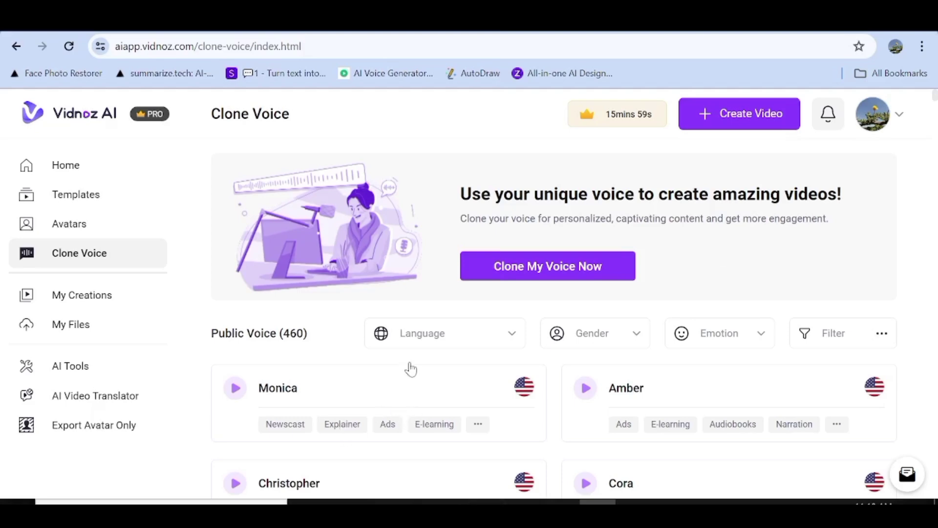
Scroll through the Public Voice library, then go to the AI Tools page
{"action": "scroll", "coordinate": [736, 393], "scroll_direction": "down", "scroll_amount": 3}
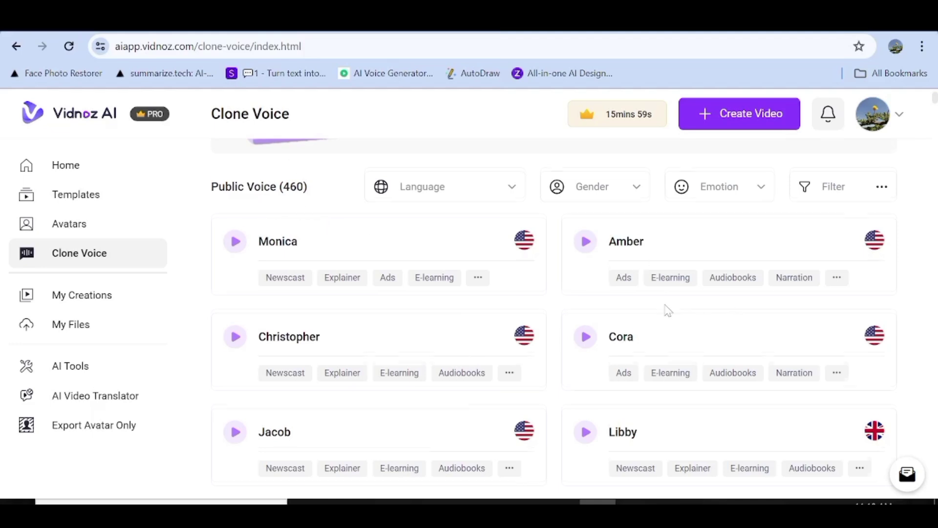
{"action": "scroll", "coordinate": [668, 311], "scroll_direction": "down", "scroll_amount": 14}
{"action": "scroll", "coordinate": [668, 310], "scroll_direction": "down", "scroll_amount": 5}
{"action": "scroll", "coordinate": [669, 311], "scroll_direction": "up", "scroll_amount": 10}
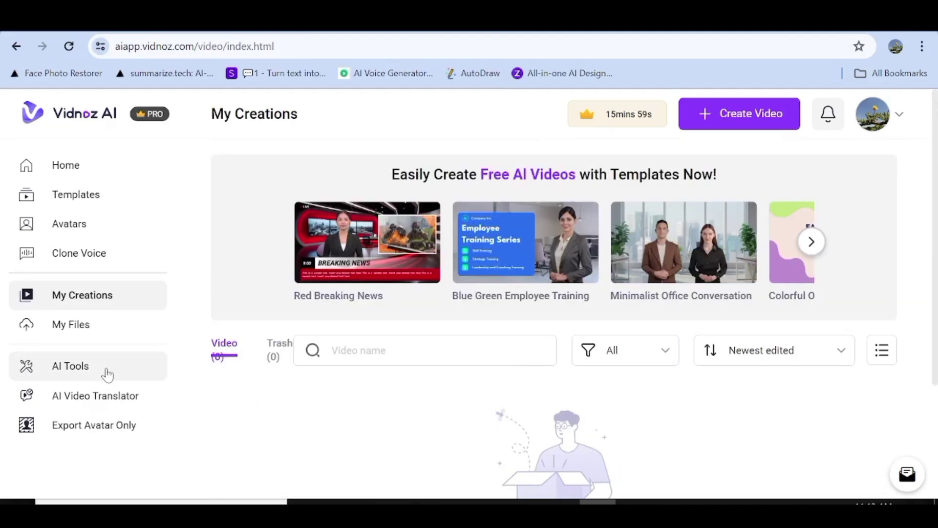
{"action": "left_click", "coordinate": [108, 374]}
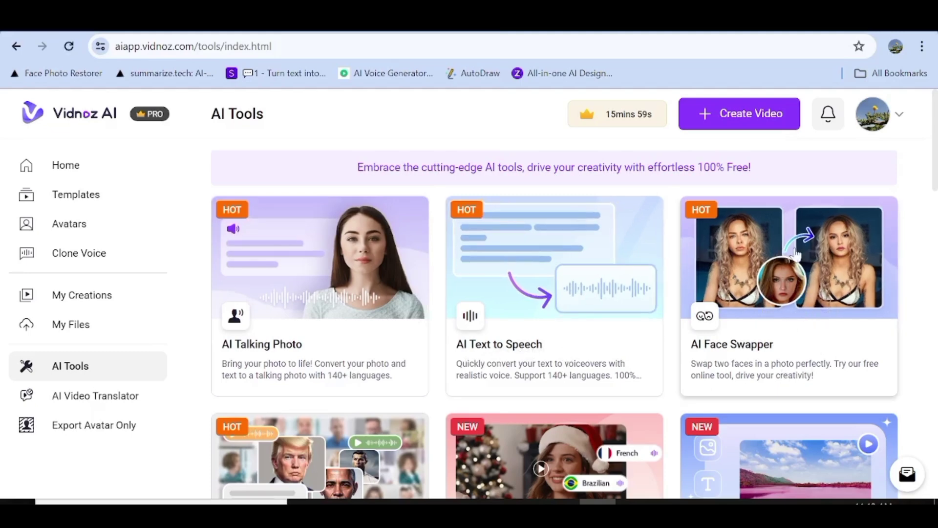
{"action": "scroll", "coordinate": [785, 353], "scroll_direction": "down", "scroll_amount": 4}
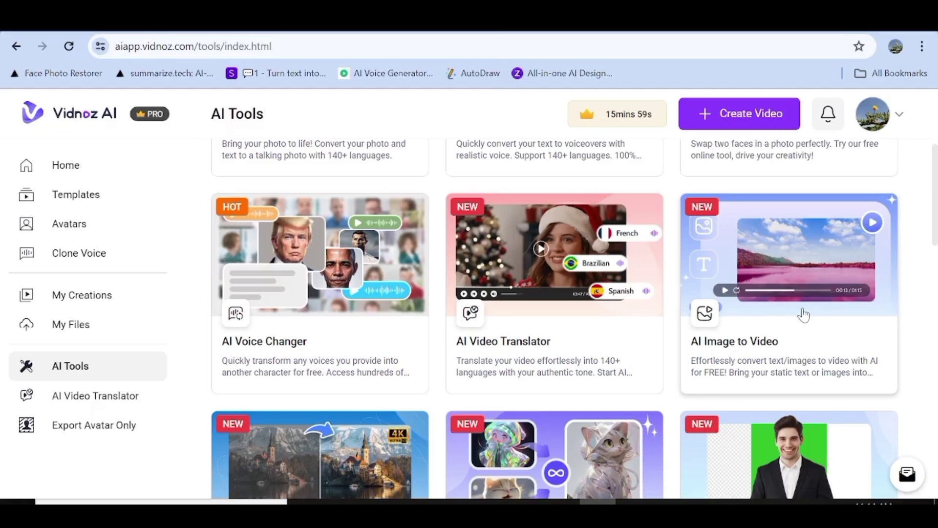
{"action": "scroll", "coordinate": [410, 425], "scroll_direction": "down", "scroll_amount": 4}
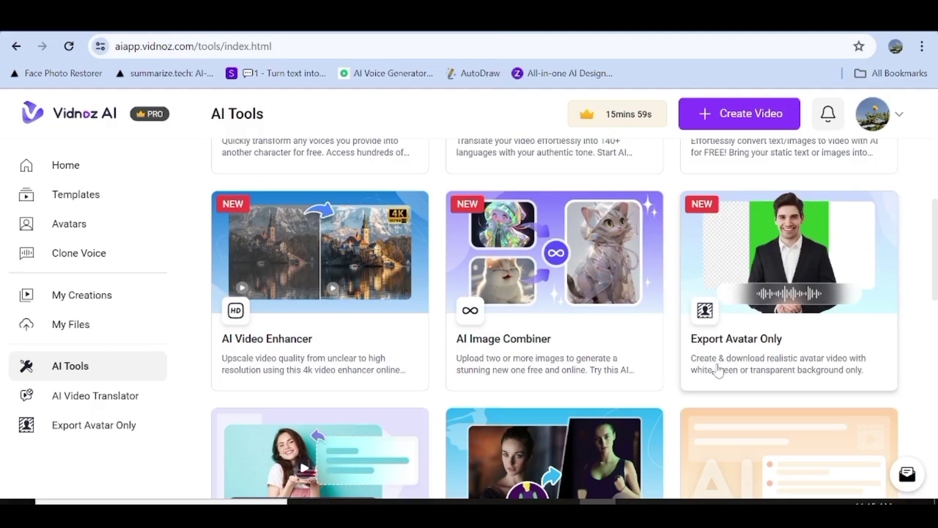
{"action": "scroll", "coordinate": [331, 391], "scroll_direction": "down", "scroll_amount": 3}
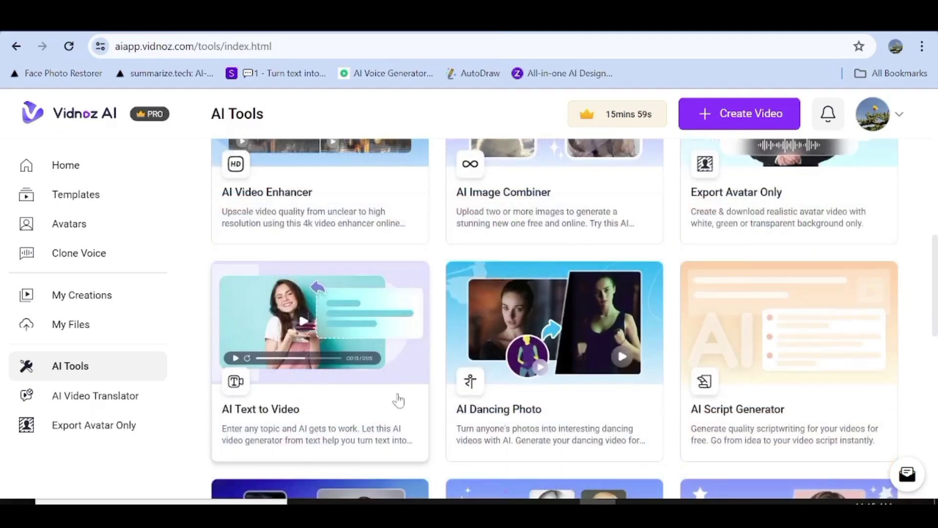
{"action": "scroll", "coordinate": [398, 400], "scroll_direction": "down", "scroll_amount": 2}
{"action": "scroll", "coordinate": [399, 401], "scroll_direction": "down", "scroll_amount": 1}
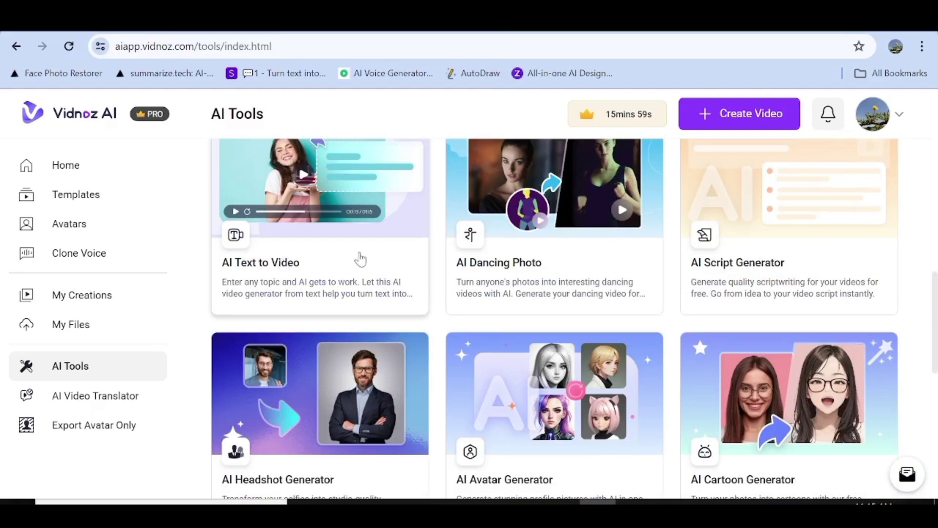
{"action": "scroll", "coordinate": [593, 278], "scroll_direction": "up", "scroll_amount": 1}
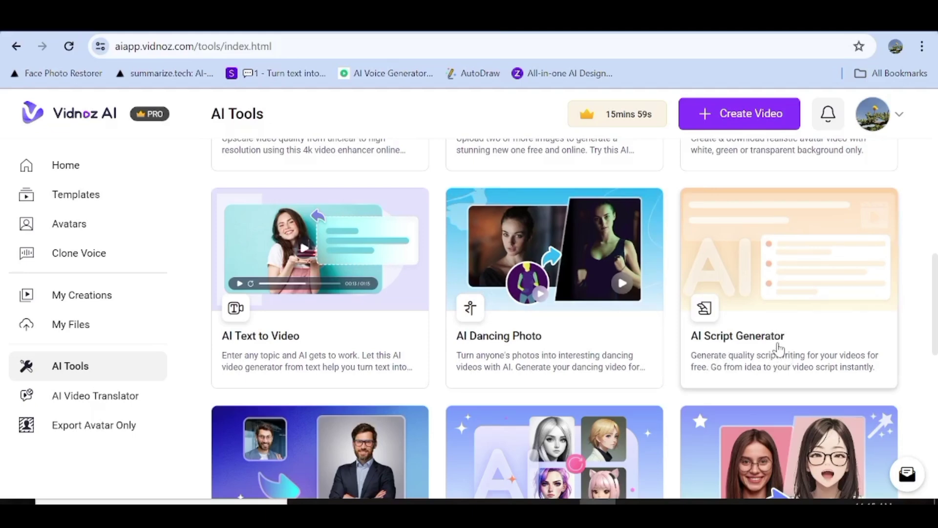
{"action": "scroll", "coordinate": [780, 348], "scroll_direction": "down", "scroll_amount": 3}
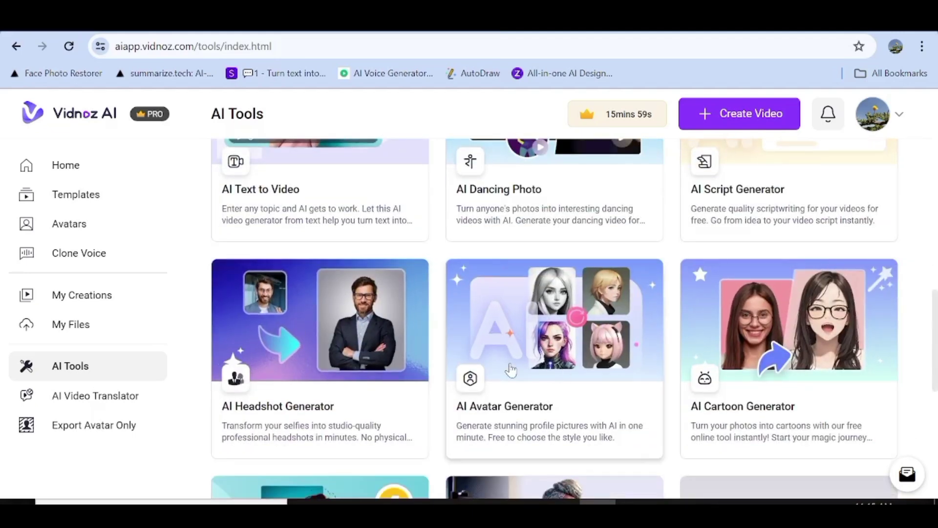
{"action": "scroll", "coordinate": [800, 397], "scroll_direction": "down", "scroll_amount": 6}
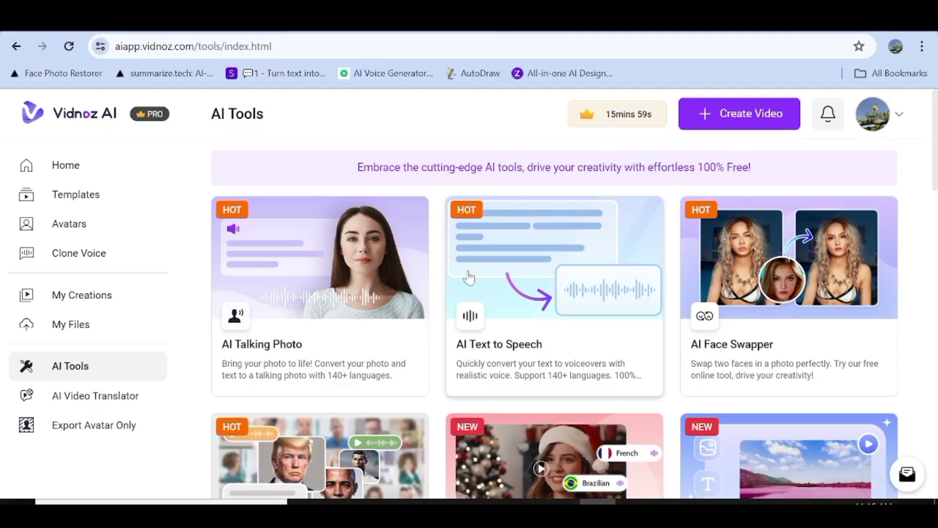
{"action": "scroll", "coordinate": [465, 274], "scroll_direction": "down", "scroll_amount": 10}
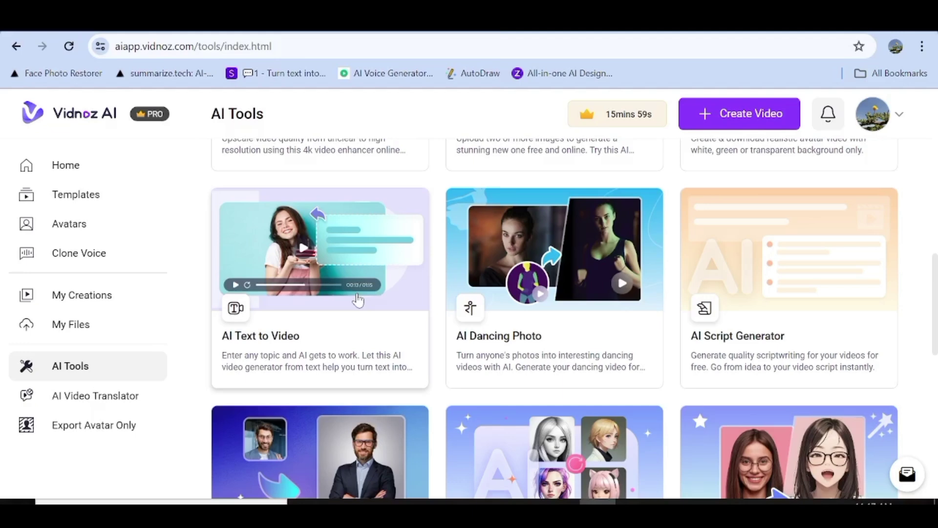
{"action": "scroll", "coordinate": [918, 161], "scroll_direction": "up", "scroll_amount": 10}
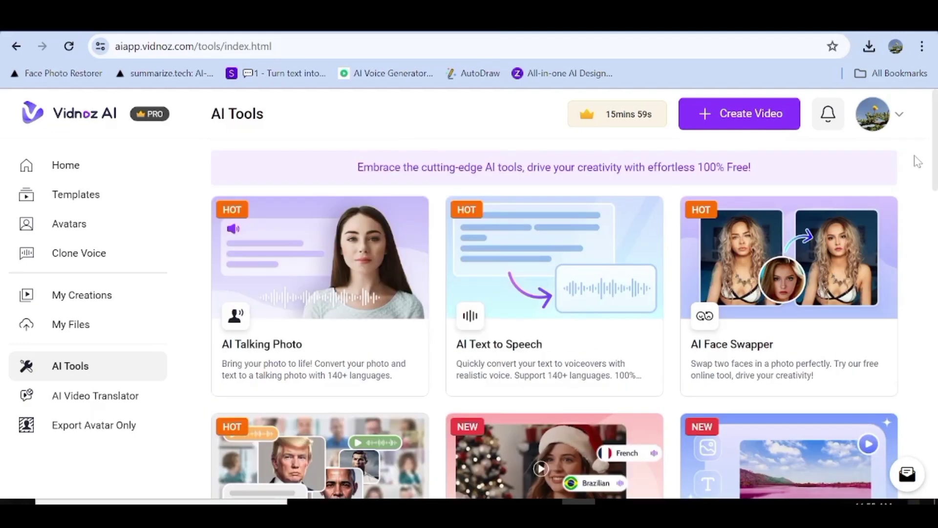
Create a new video from Start a blank (Landscape), giving an Untitled Video project
{"action": "left_click", "coordinate": [767, 116]}
{"action": "mouse_move", "coordinate": [210, 197]}
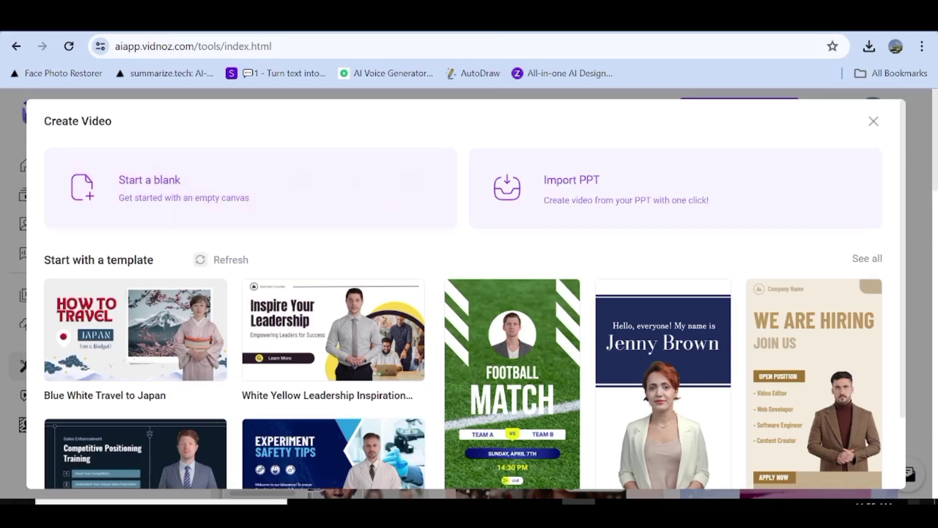
{"action": "mouse_move", "coordinate": [298, 196]}
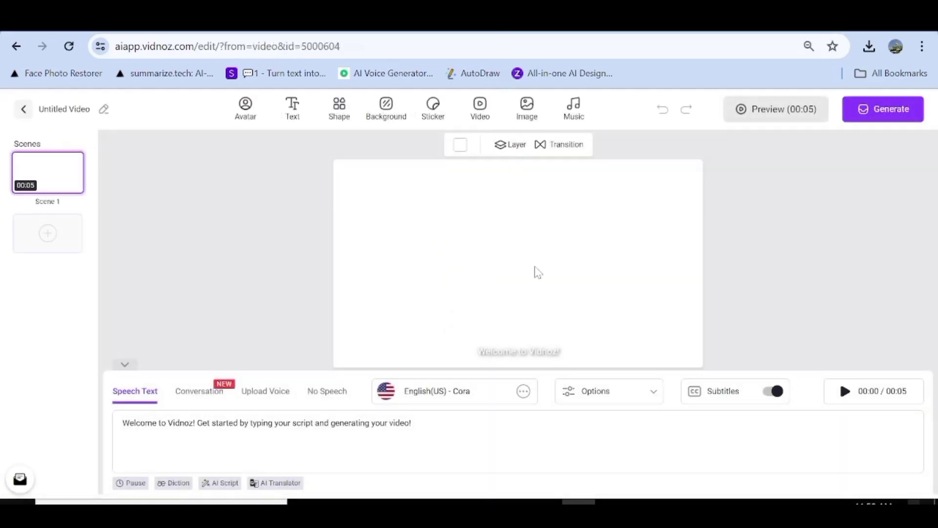
Add a scene, check My Templates, choose the Adam - Suit avatar, then start a Talking Photo upload
{"action": "left_click", "coordinate": [45, 237]}
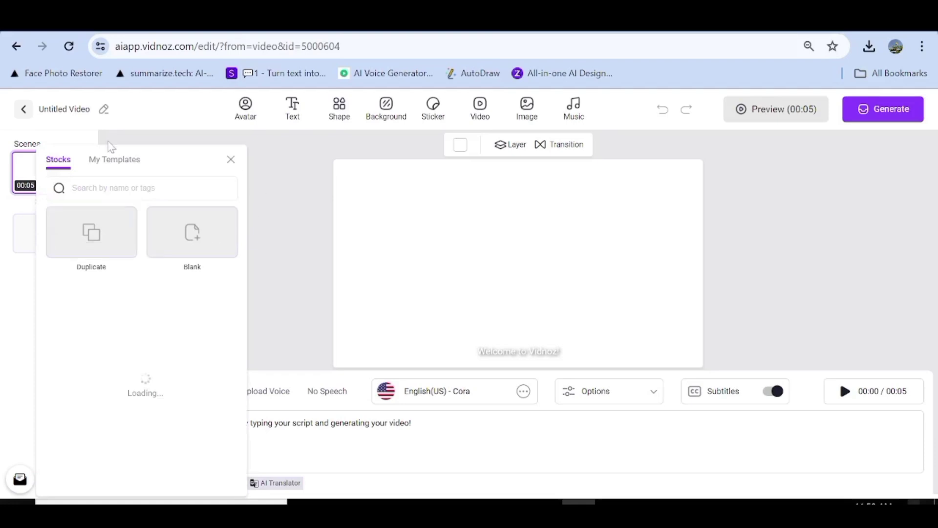
{"action": "left_click", "coordinate": [102, 164]}
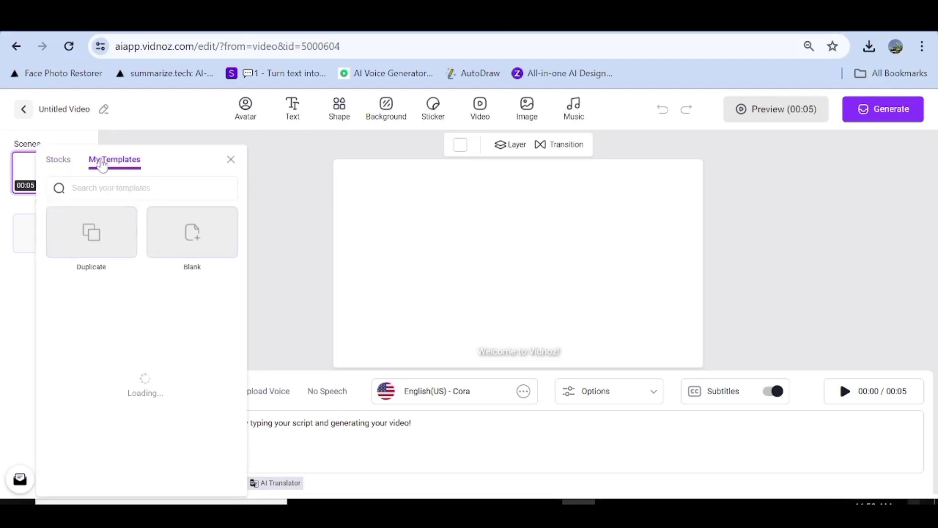
{"action": "left_click", "coordinate": [247, 110]}
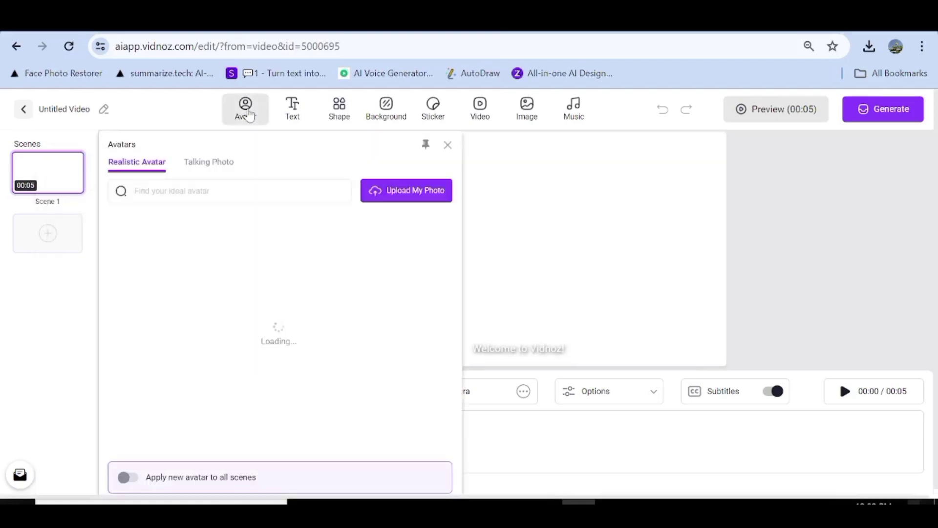
{"action": "left_click", "coordinate": [172, 282]}
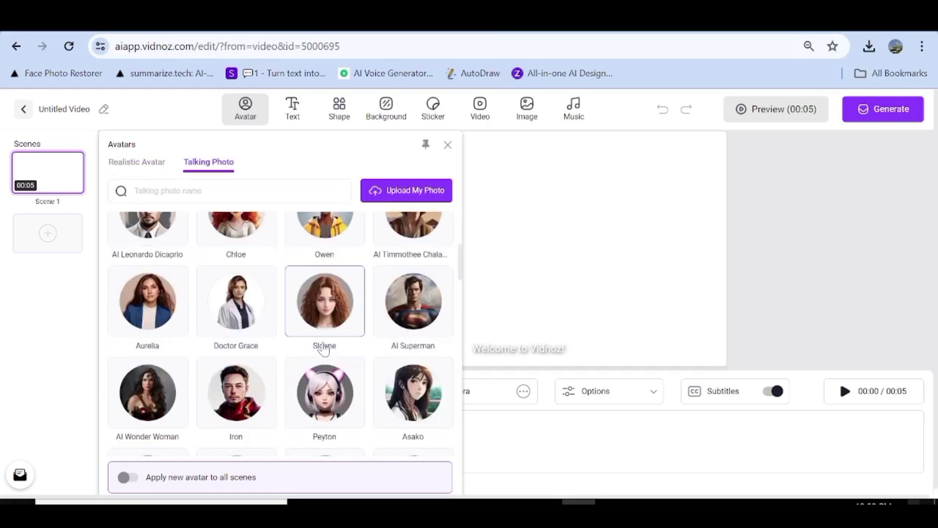
{"action": "scroll", "coordinate": [337, 315], "scroll_direction": "down", "scroll_amount": 2}
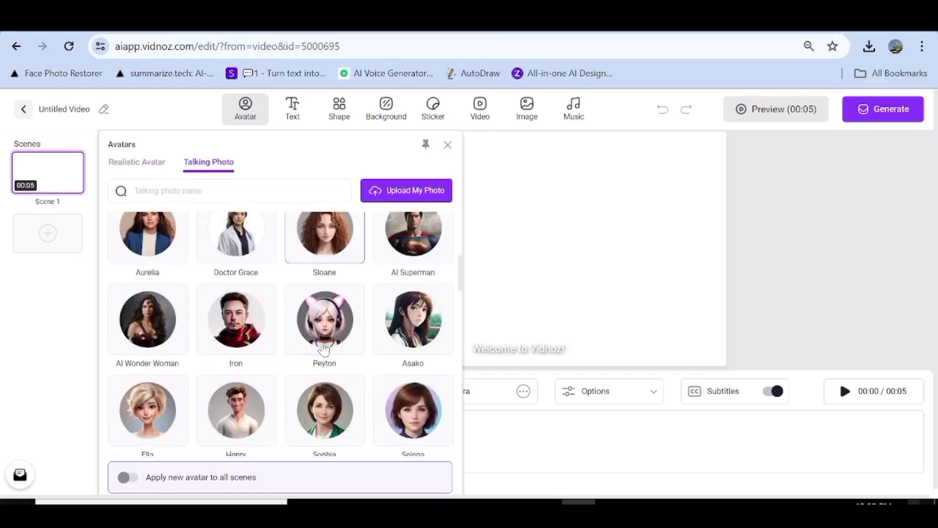
{"action": "left_click", "coordinate": [426, 196]}
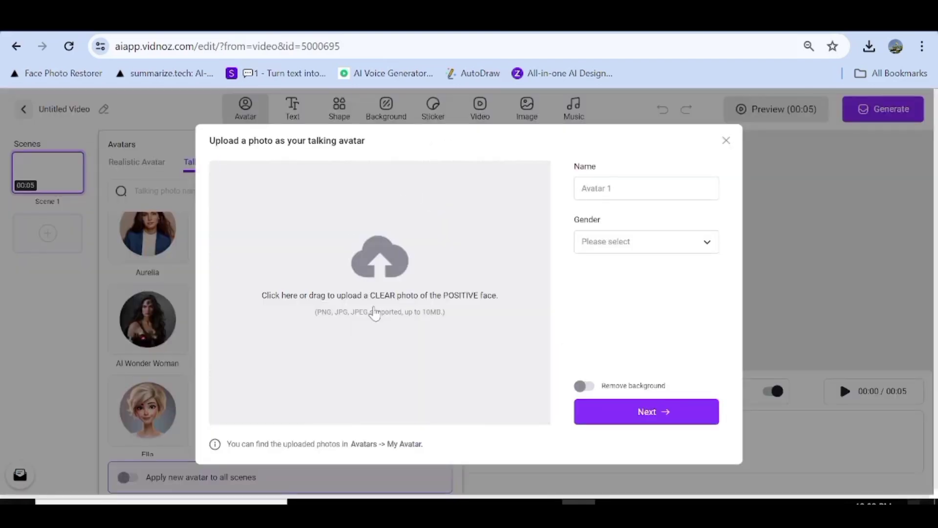
Cancel the photo file selection and close the talking-avatar upload dialog
{"action": "left_click", "coordinate": [390, 282]}
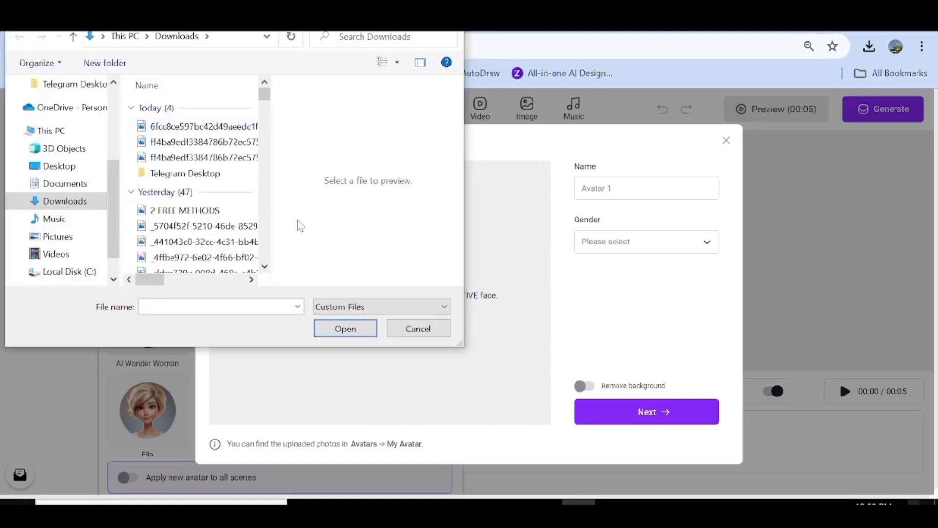
{"action": "left_click", "coordinate": [433, 331]}
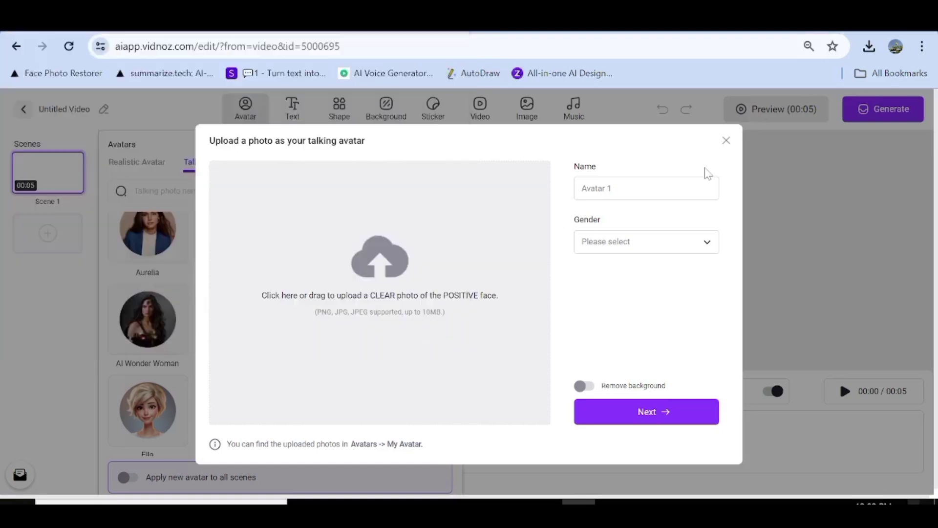
{"action": "left_click", "coordinate": [726, 141]}
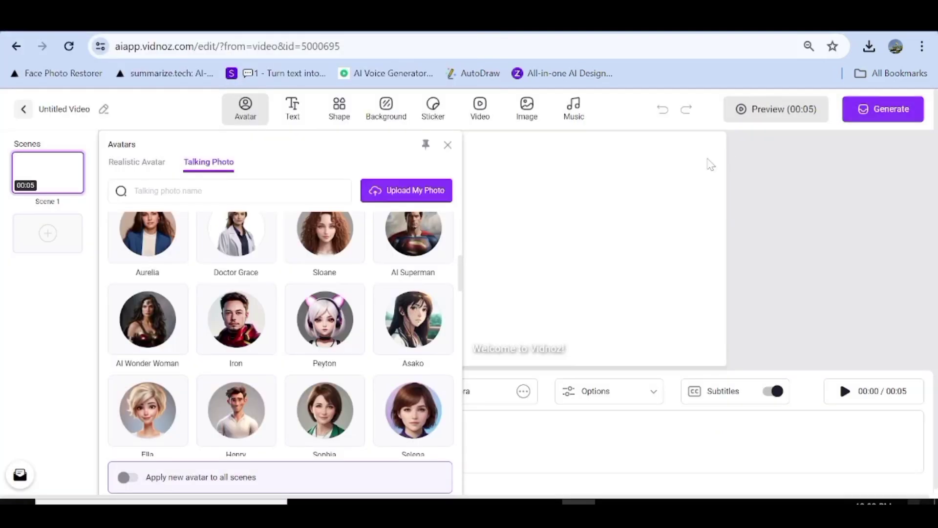
Look through the Text styles, then show the Background panel with more categories
{"action": "left_click", "coordinate": [292, 108]}
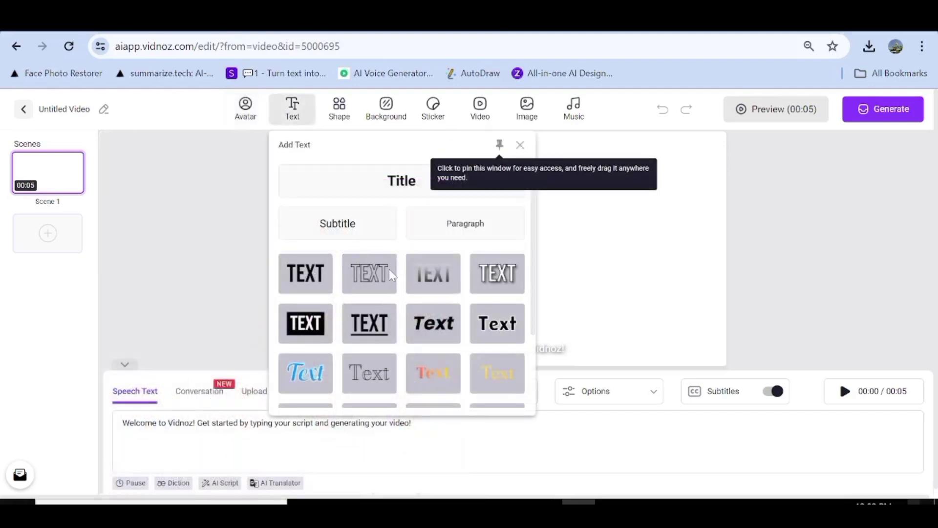
{"action": "scroll", "coordinate": [442, 330], "scroll_direction": "down", "scroll_amount": 2}
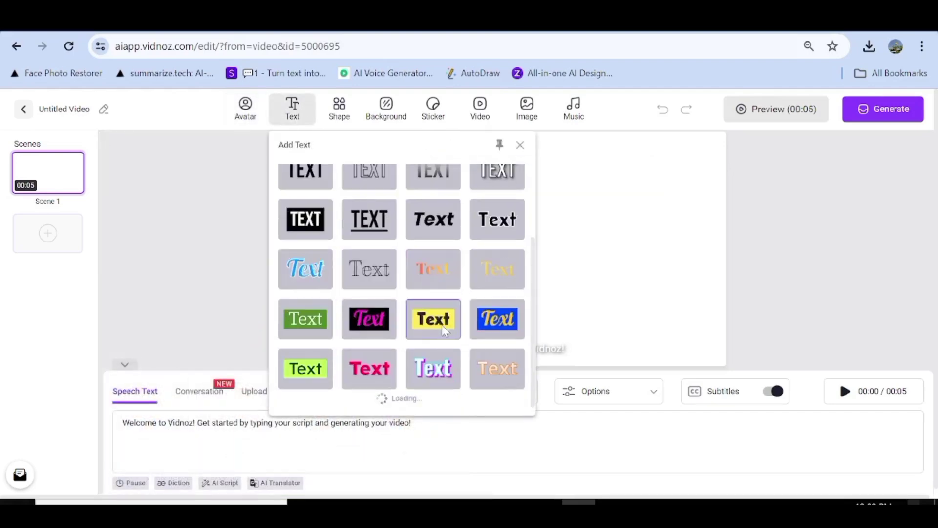
{"action": "left_click", "coordinate": [384, 113]}
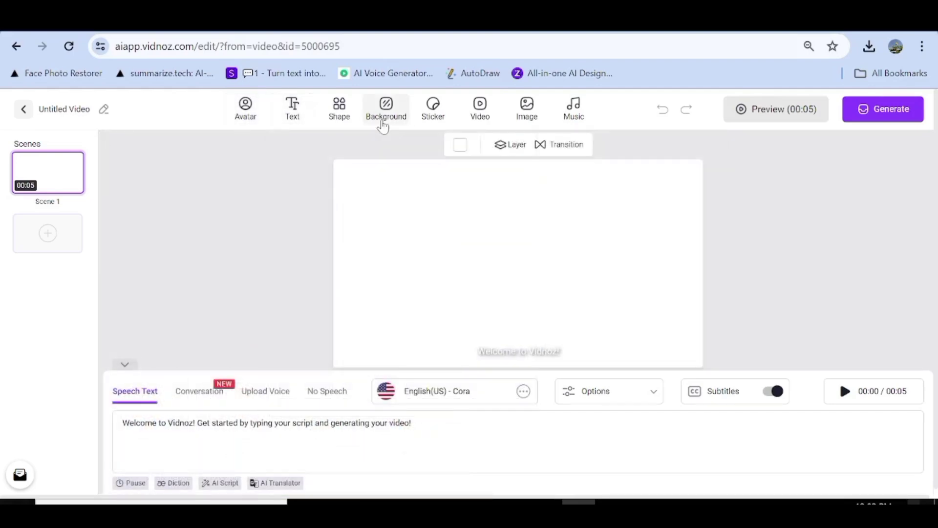
{"action": "left_click", "coordinate": [747, 222]}
Browse background categories and My Backgrounds without uploading, then show the Add Video panel
{"action": "left_click", "coordinate": [746, 222]}
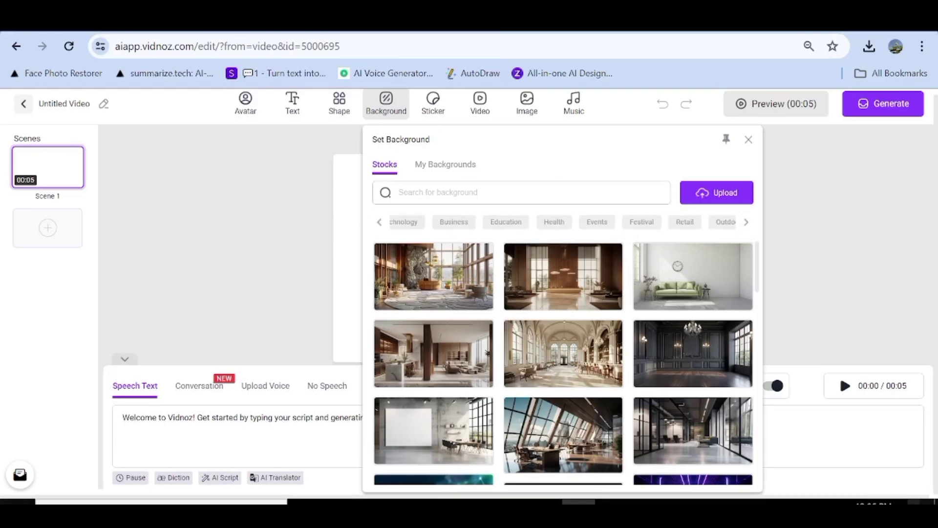
{"action": "left_click", "coordinate": [734, 198]}
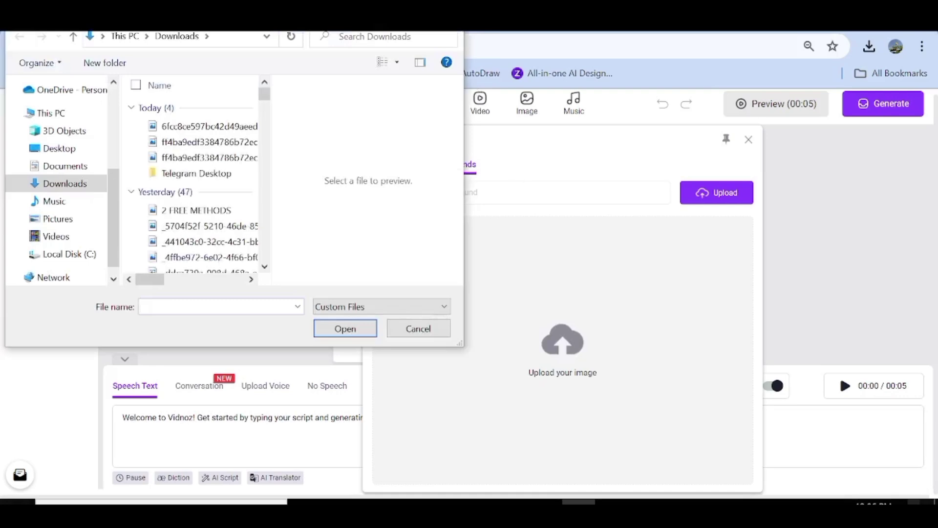
{"action": "key", "text": "Escape"}
{"action": "left_click", "coordinate": [477, 99]}
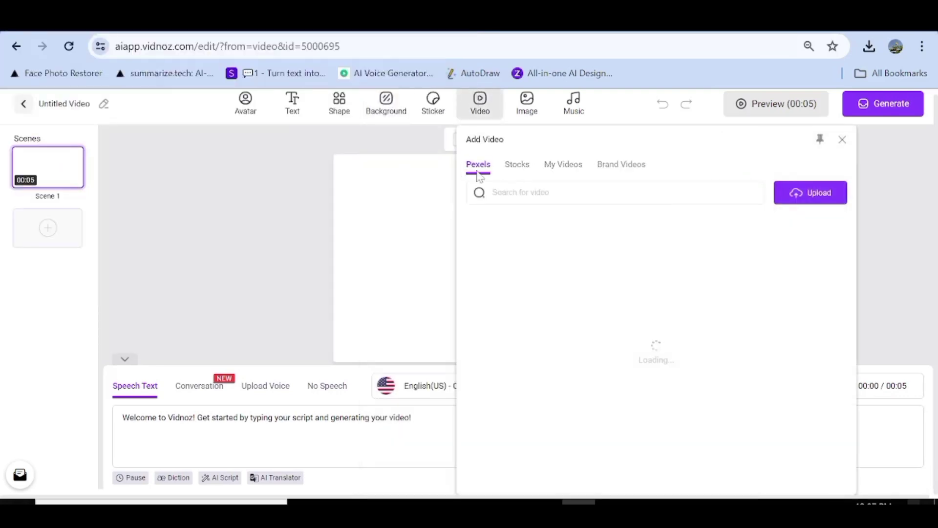
Close the Add Video panel and browse the Background Music library
{"action": "left_click", "coordinate": [267, 167]}
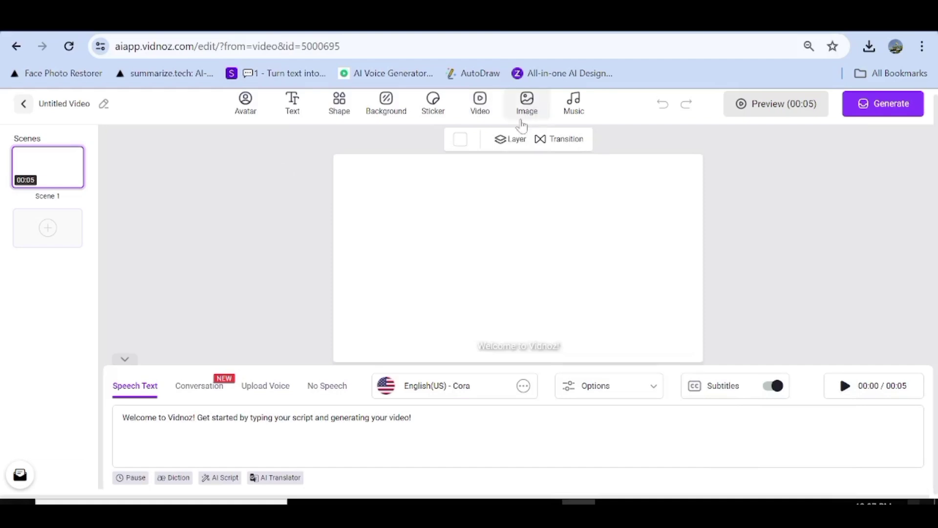
{"action": "left_click", "coordinate": [575, 106]}
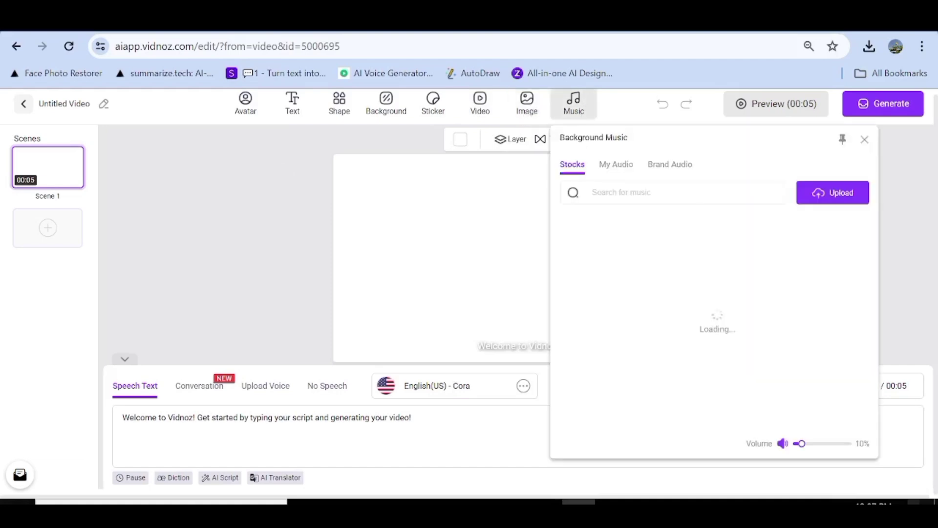
{"action": "mouse_move", "coordinate": [648, 303]}
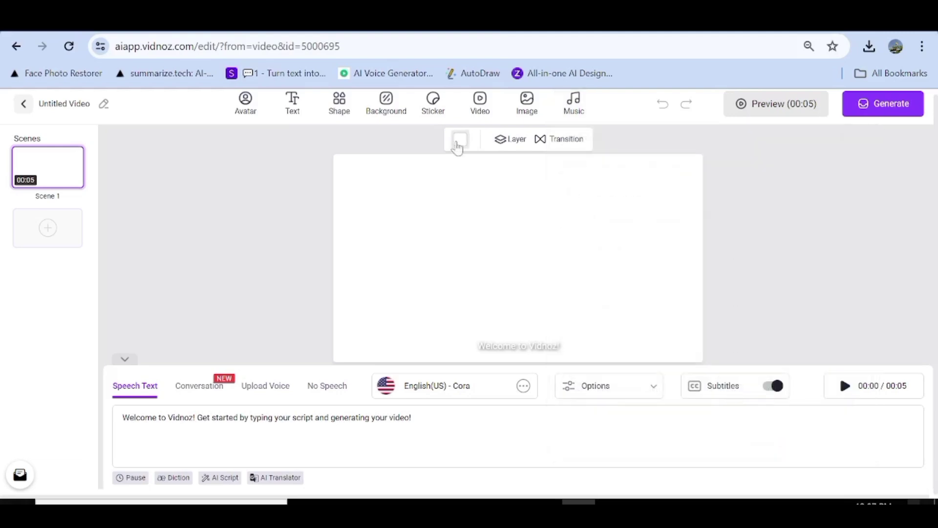
Check the canvas colour, Background layer and transition options, then bring up the Cora voice list
{"action": "left_click", "coordinate": [459, 140]}
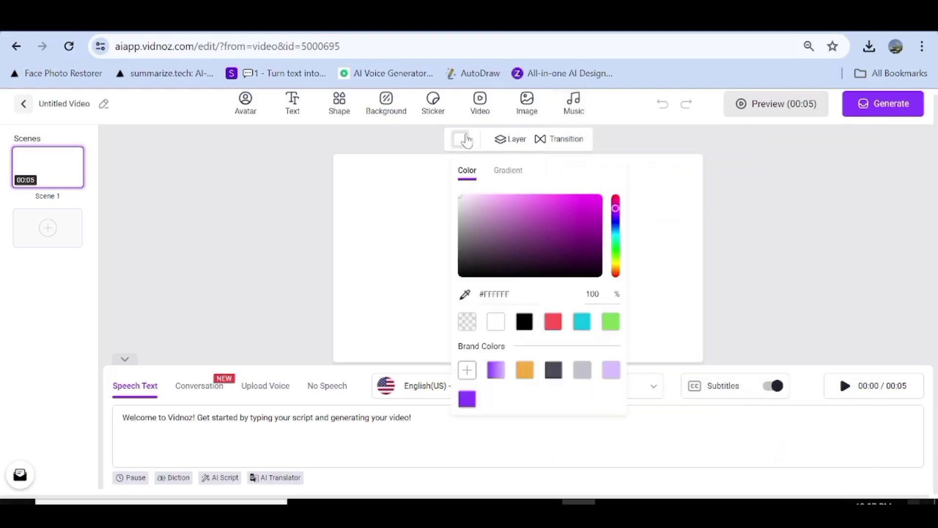
{"action": "left_click", "coordinate": [508, 142]}
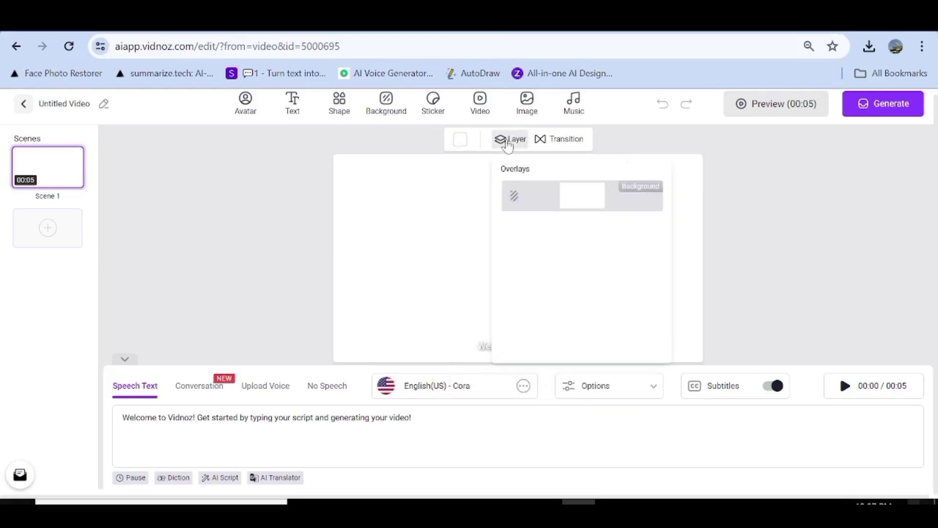
{"action": "left_click", "coordinate": [575, 205]}
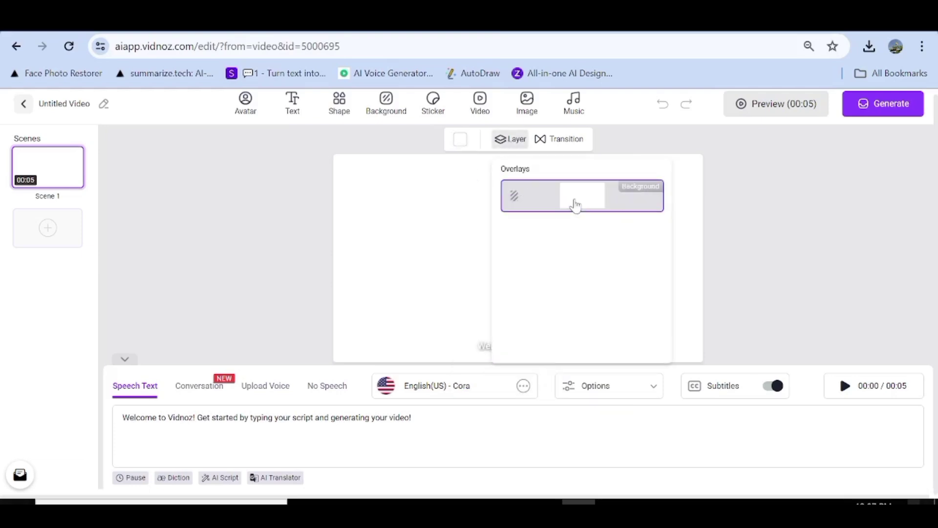
{"action": "left_click", "coordinate": [571, 142]}
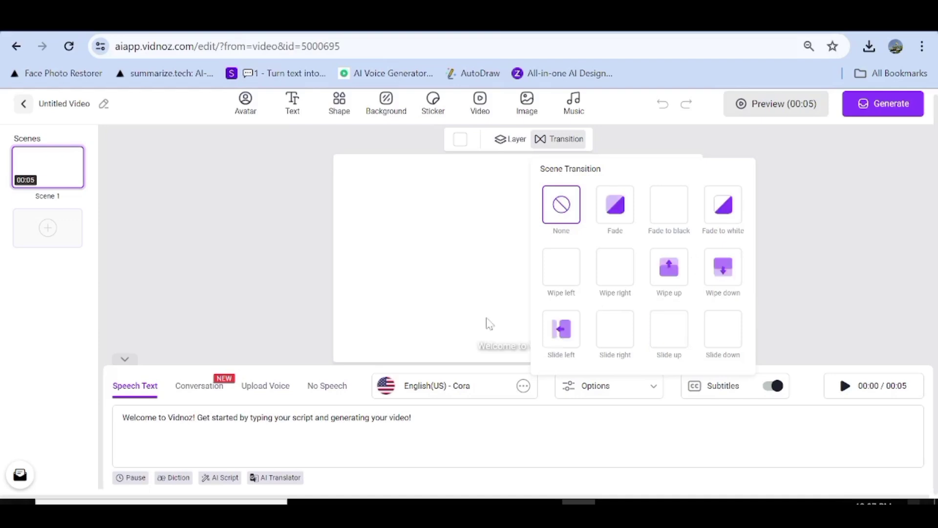
{"action": "left_click", "coordinate": [500, 391]}
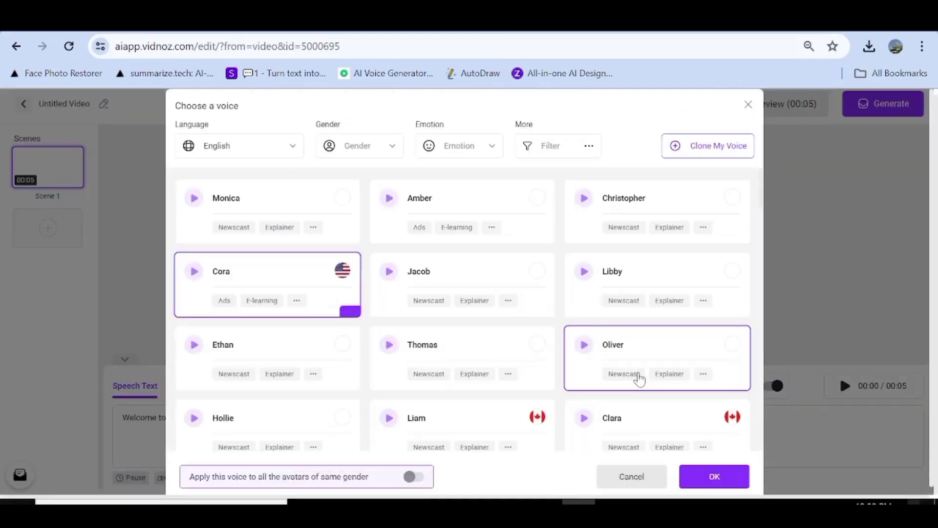
Keep the Cora voice, view speed, pitch and volume settings, and toggle subtitles off and on
{"action": "key", "text": "Escape"}
{"action": "left_click", "coordinate": [655, 391]}
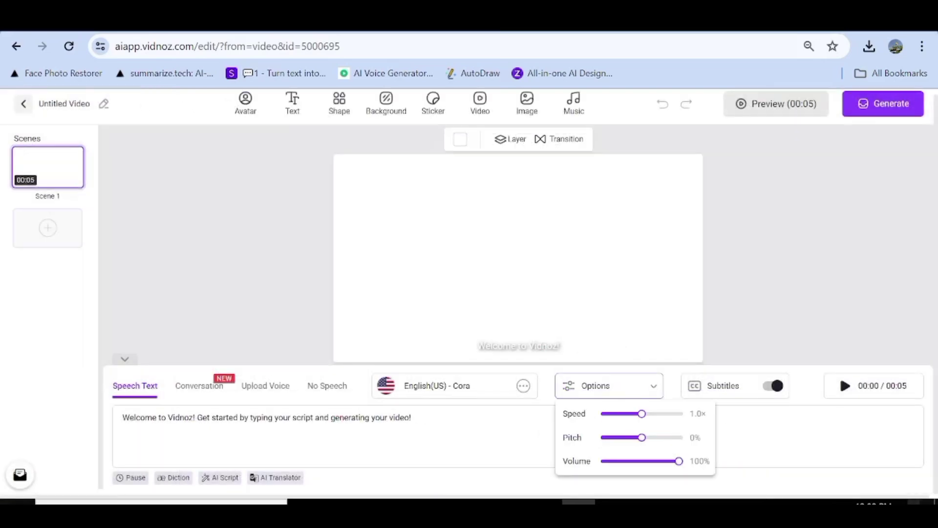
{"action": "left_click", "coordinate": [777, 391]}
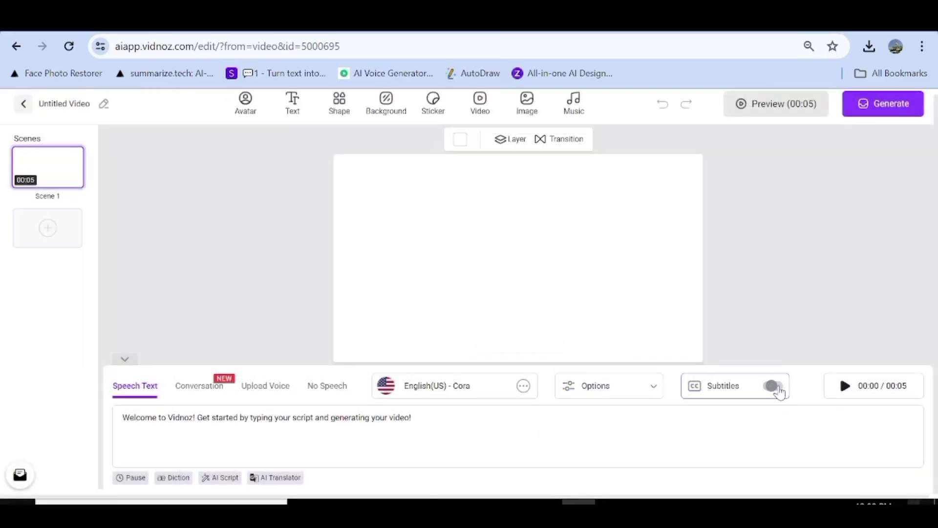
{"action": "left_click", "coordinate": [777, 391]}
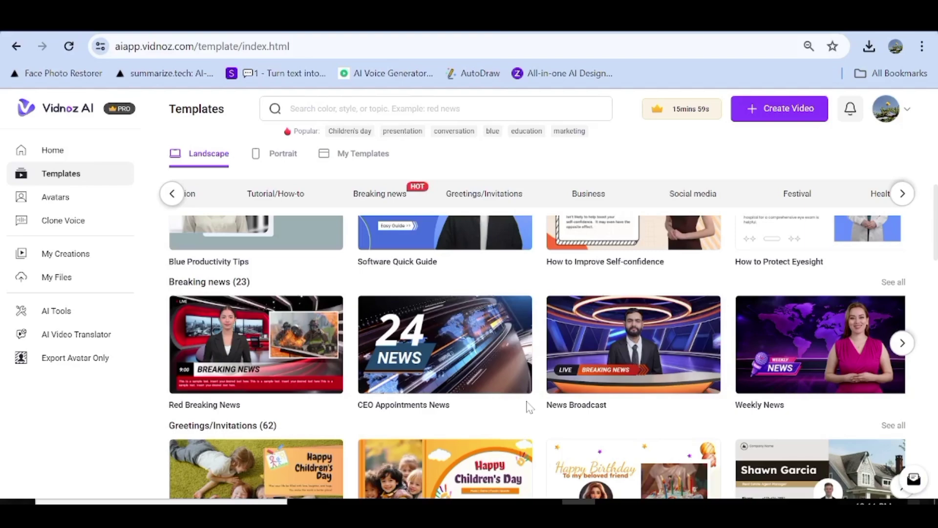
Preview the Morning News template from the gallery and start a new video from it
{"action": "key", "text": "alt+Left"}
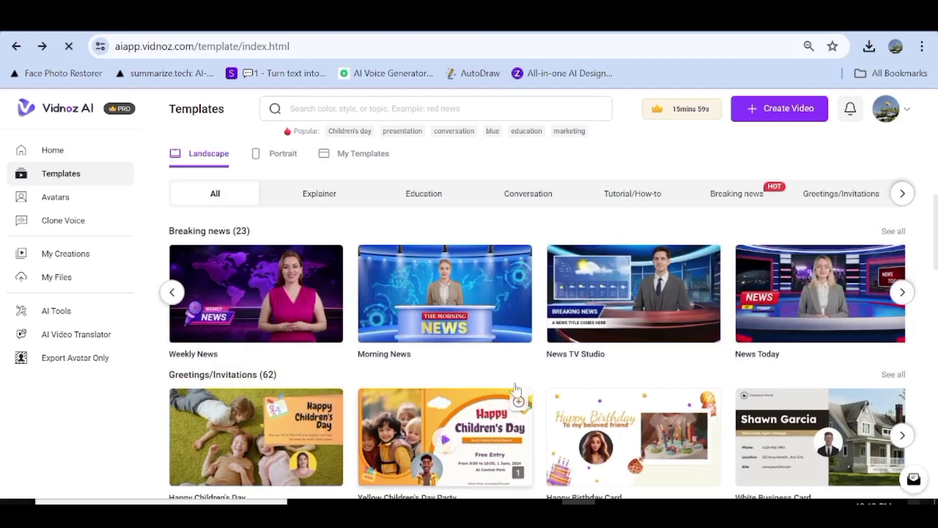
{"action": "left_click", "coordinate": [489, 285]}
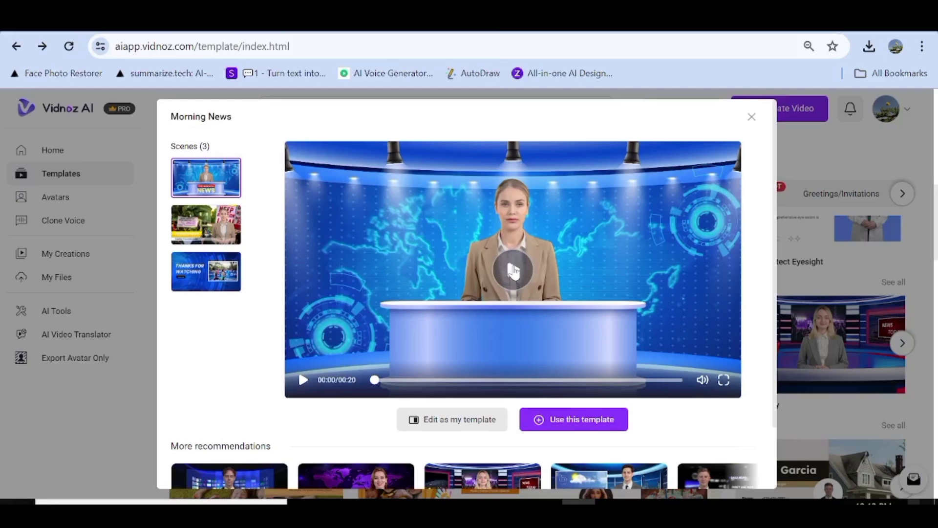
{"action": "left_click", "coordinate": [513, 271]}
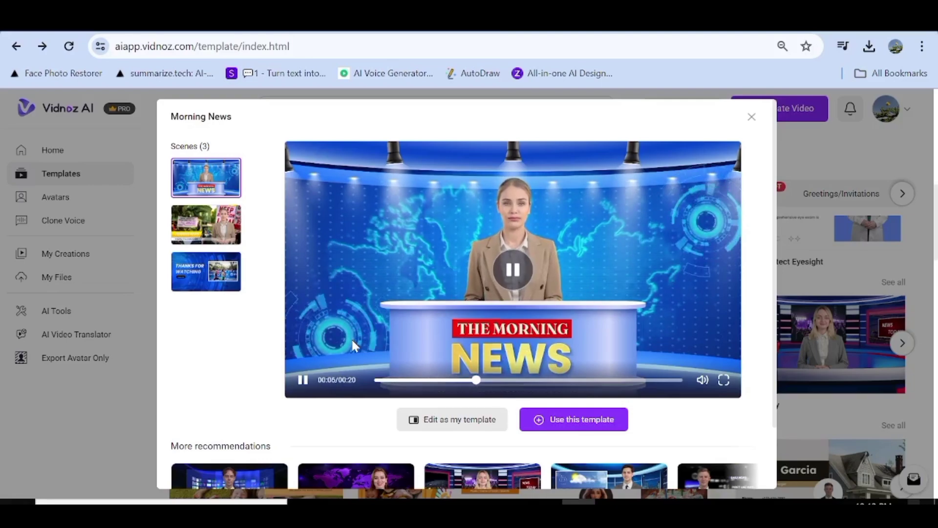
{"action": "left_click", "coordinate": [596, 427]}
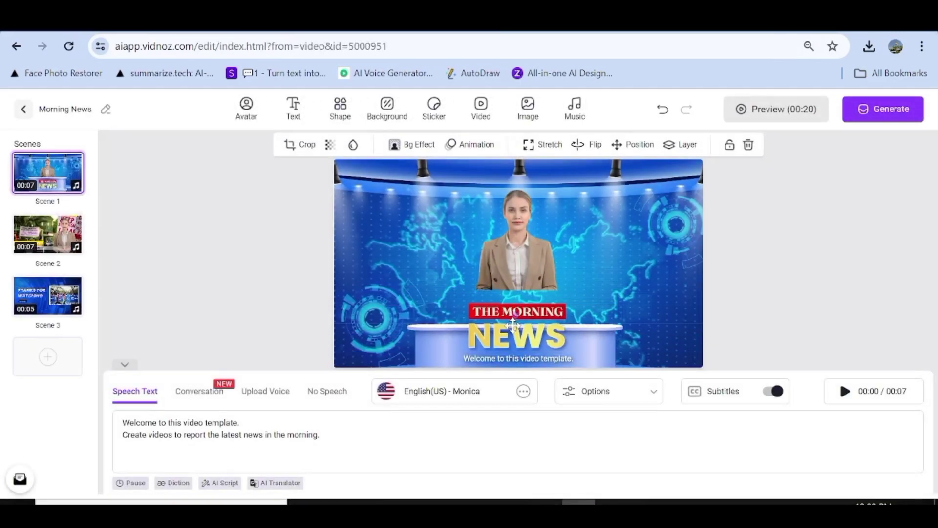
Paste the Meadowbrook mountain lion news paragraph as the scene 1 presenter's narration
{"action": "left_click_drag", "start_coordinate": [513, 324], "coordinate": [521, 274]}
{"action": "left_click", "coordinate": [525, 285]}
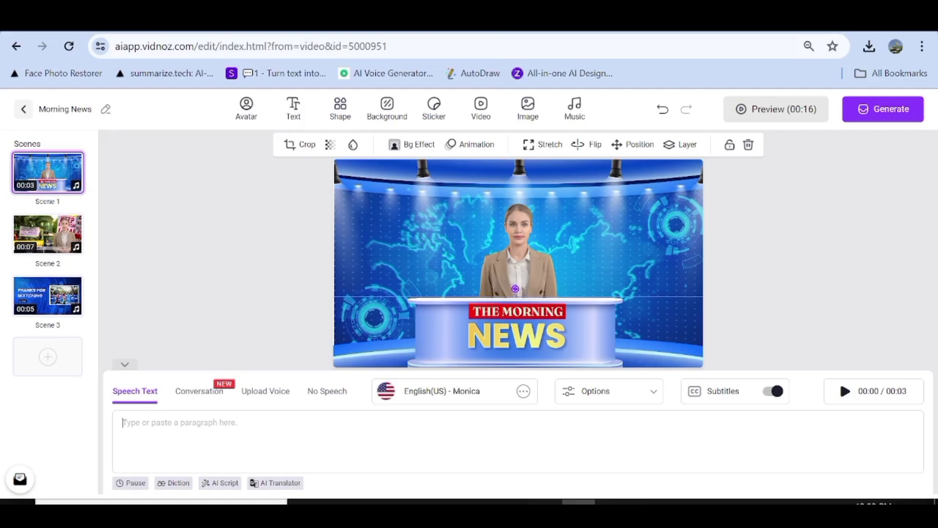
{"action": "type", "text": "Residents of the tranquil neighborhood of Meadowbrook are on high alert following several sightings of a mountain lion prowling the area. The large feline was first spotted late Monday evening near the edge of Pinewood Park, triggering a wave of concern among locals. Wildlife authorities have since confirmed multiple reports, advising the community to remain vigilant and take necessary precautions to ensure their safety."}
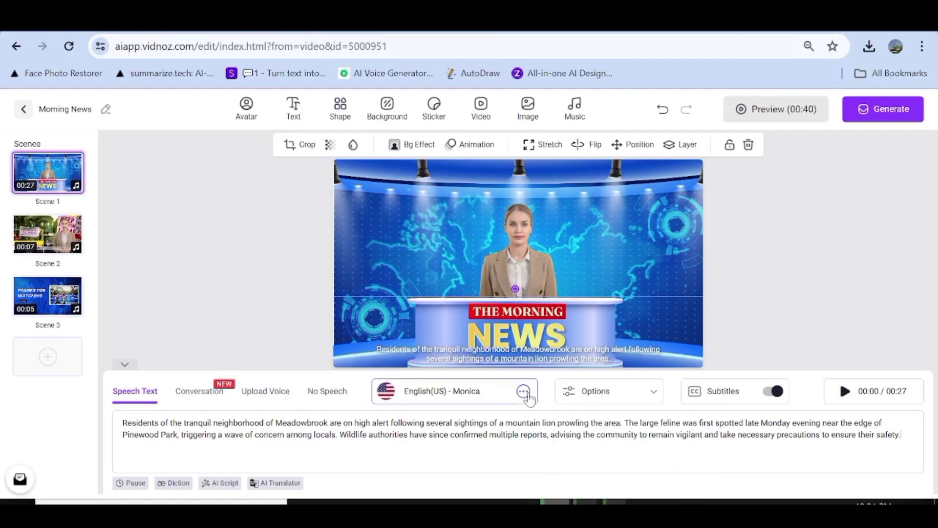
Turn off scene 1's subtitles and review the voice choices, keeping the current voice
{"action": "mouse_move", "coordinate": [641, 404]}
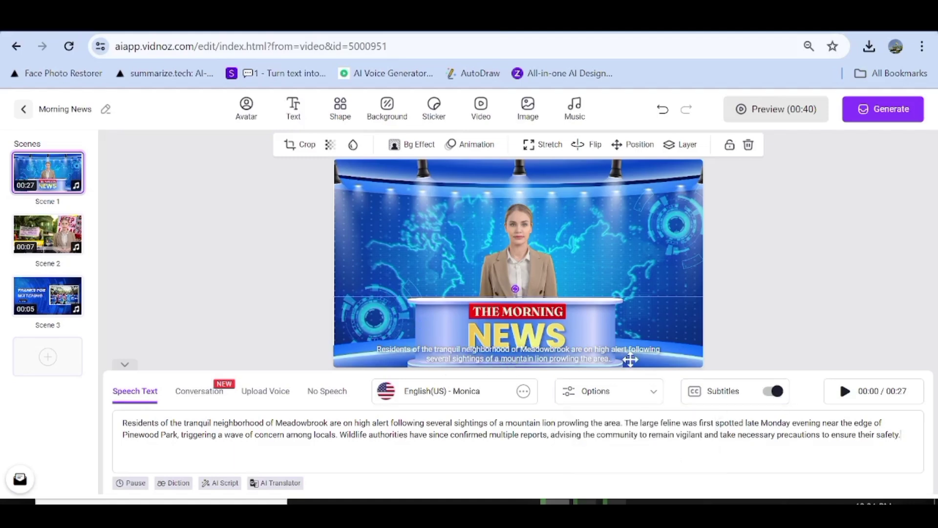
{"action": "left_click", "coordinate": [774, 393]}
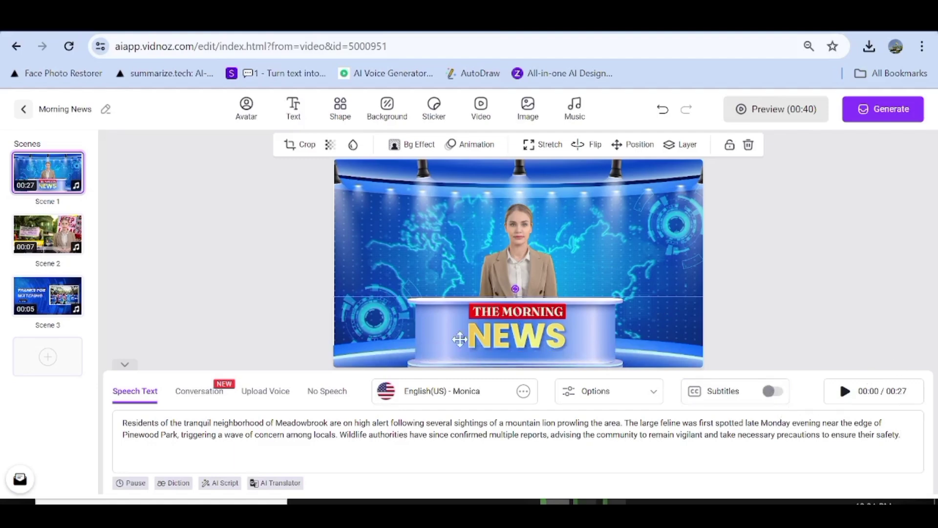
{"action": "left_click", "coordinate": [496, 394]}
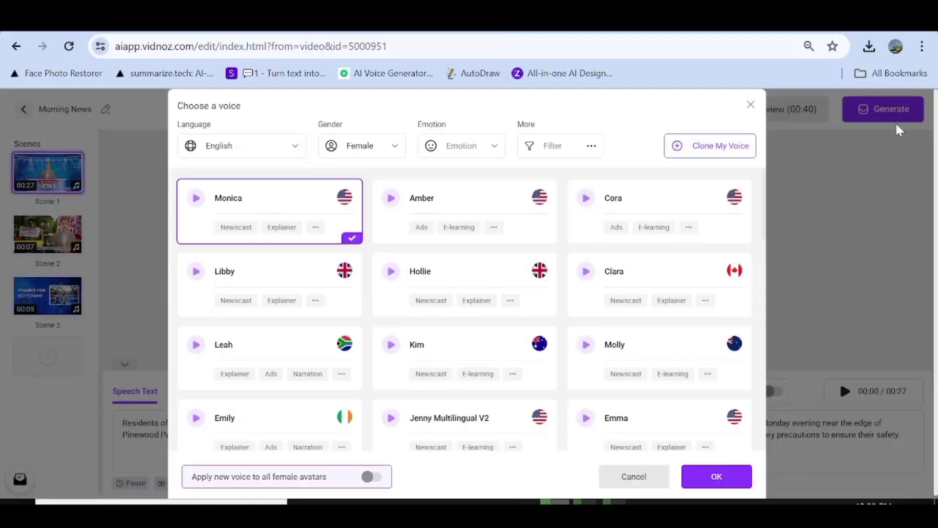
{"action": "left_click", "coordinate": [751, 105]}
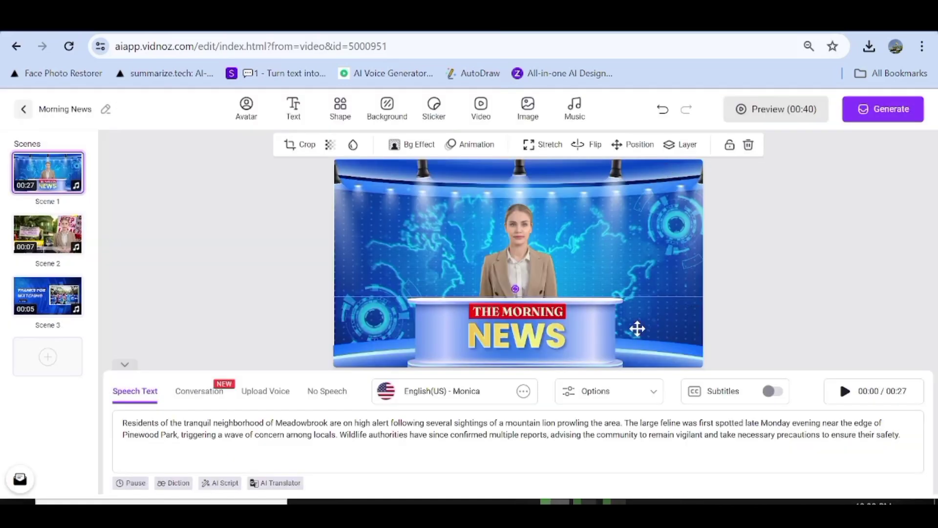
{"action": "left_click", "coordinate": [845, 393]}
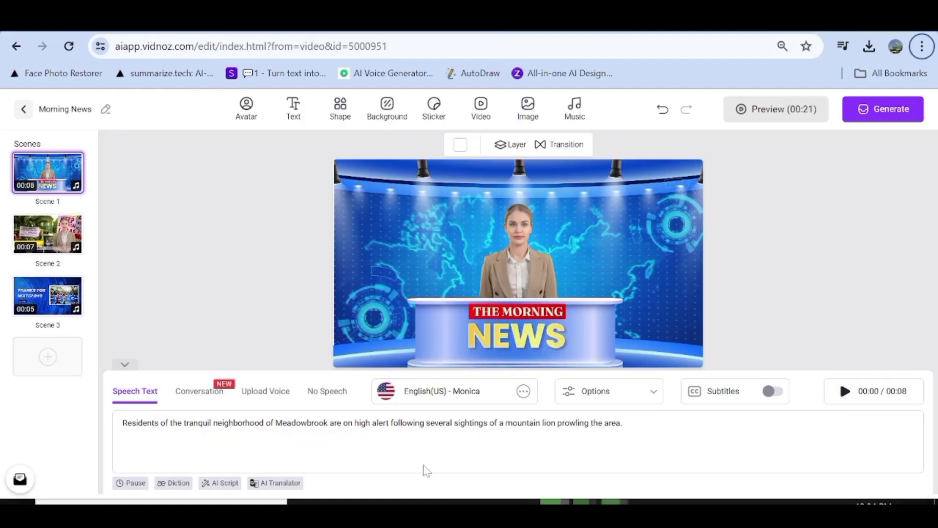
Change scene 2's headline to 'MOUNTAIN LION LOOSE' and upload a mountain lion background image
{"action": "left_click", "coordinate": [53, 231]}
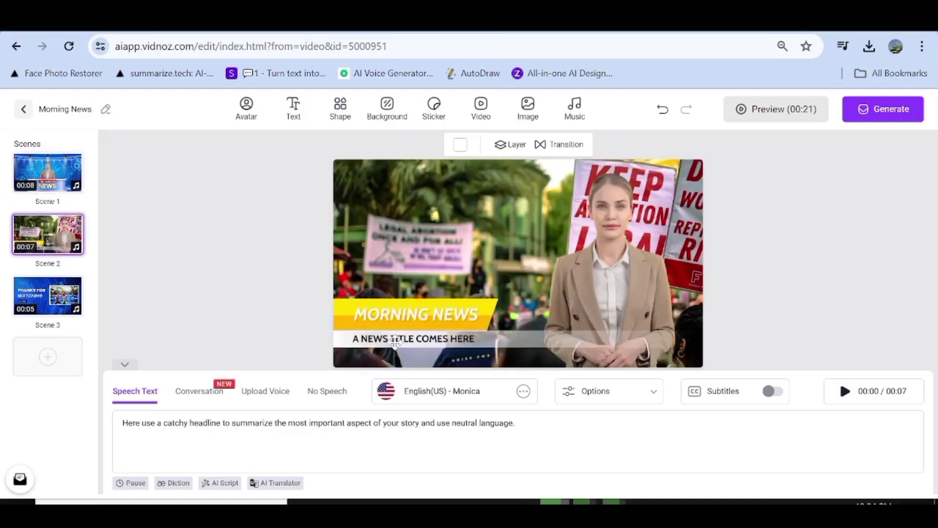
{"action": "double_click", "coordinate": [456, 340]}
{"action": "type", "text": "MOUNTAIN LIO"}
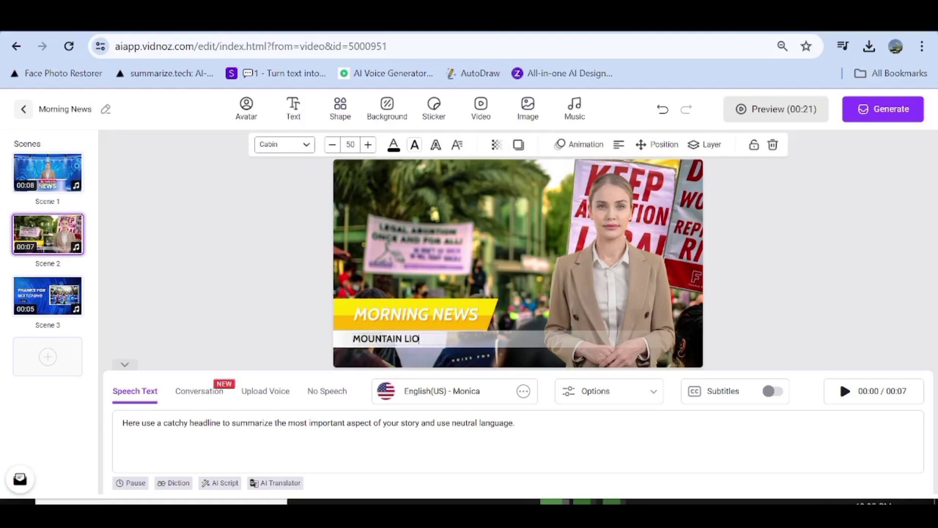
{"action": "type", "text": "N LOOSE"}
{"action": "left_click", "coordinate": [387, 117]}
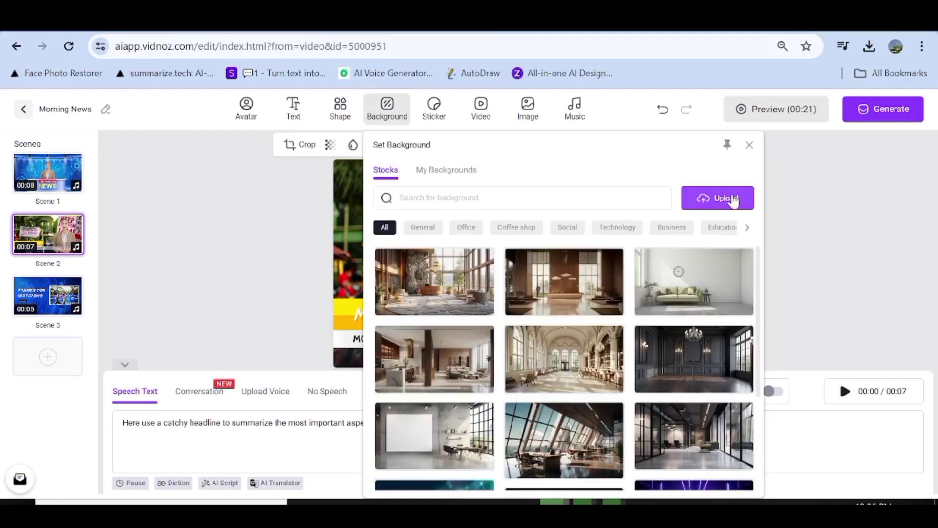
{"action": "left_click", "coordinate": [733, 200]}
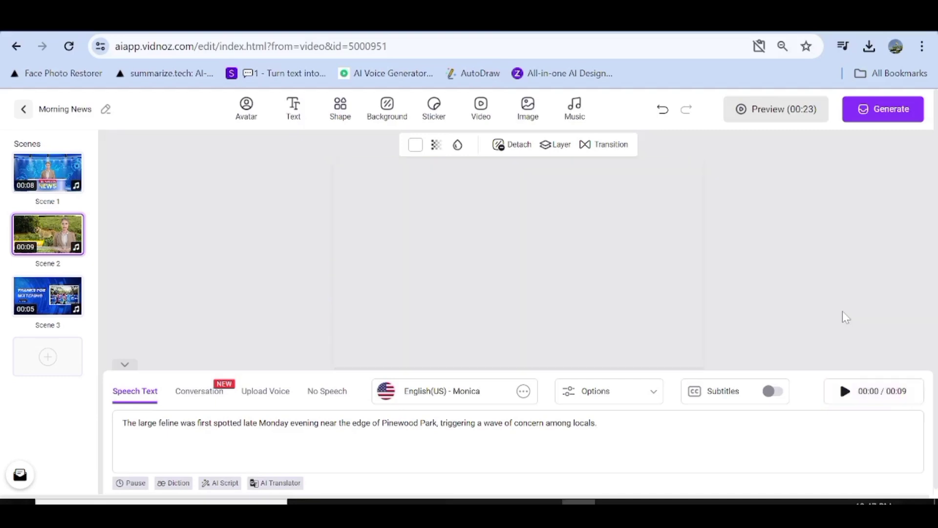
Paste the police footage and narration into scene 3, deleting the title, inset photo and Subscribe label
{"action": "left_click", "coordinate": [29, 297]}
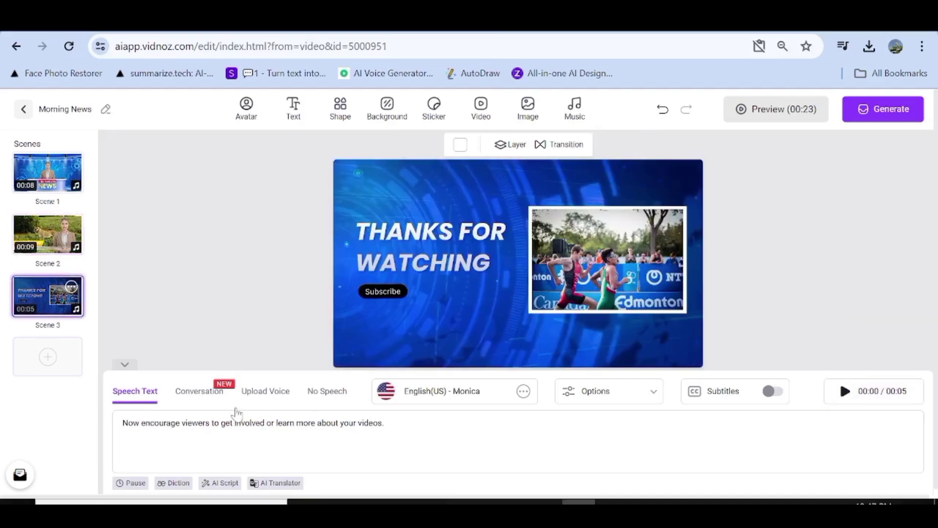
{"action": "key", "text": "ctrl+v"}
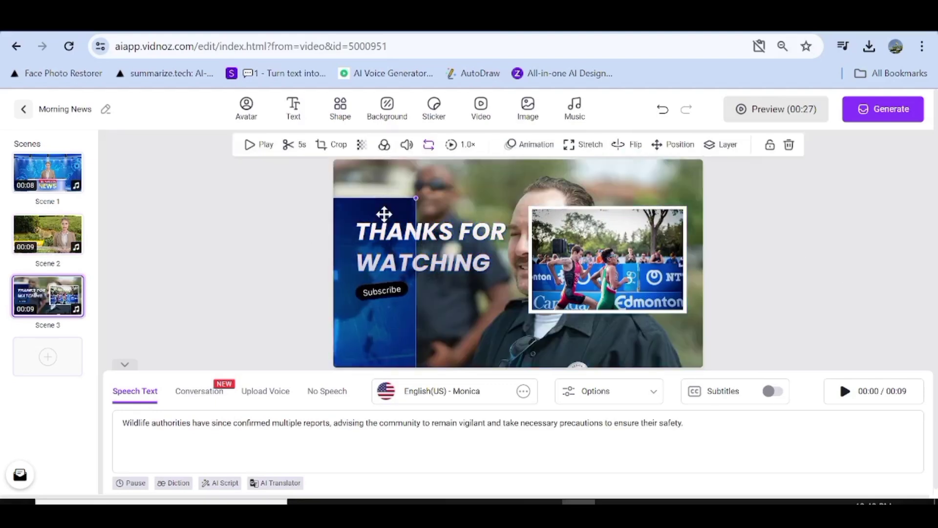
{"action": "left_click", "coordinate": [435, 251]}
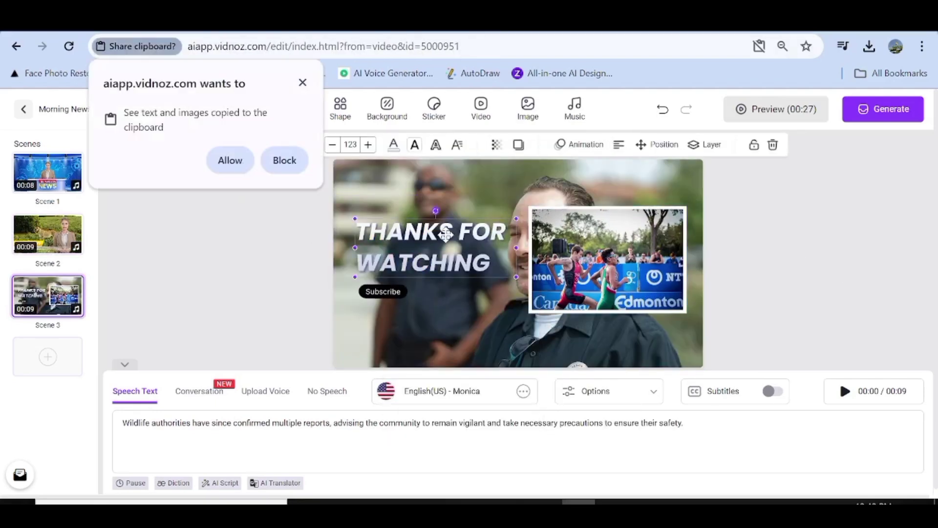
{"action": "right_click", "coordinate": [434, 251]}
{"action": "left_click", "coordinate": [500, 322]}
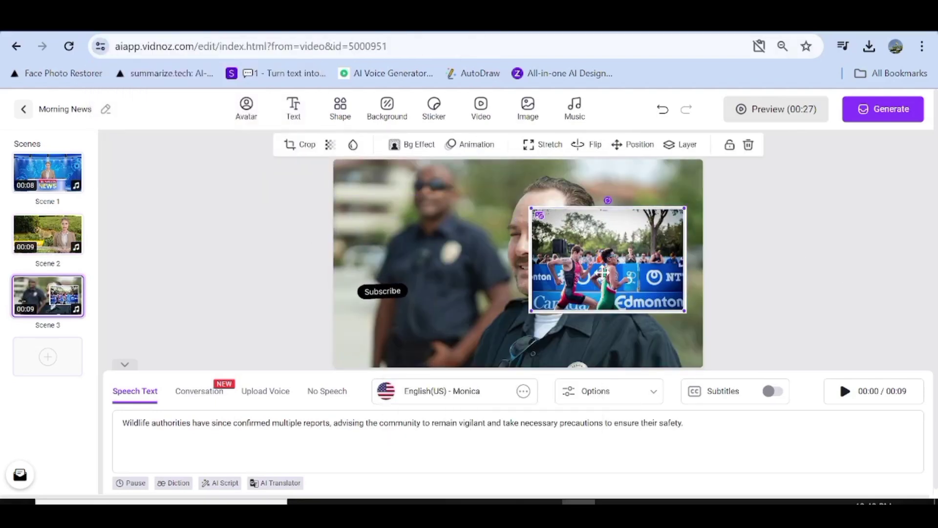
{"action": "key", "text": "Delete"}
{"action": "right_click", "coordinate": [385, 290]}
{"action": "left_click", "coordinate": [431, 368]}
Play scene 3's safety-advisory narration and generate the finished news video
{"action": "left_click", "coordinate": [845, 394]}
{"action": "left_click", "coordinate": [845, 391]}
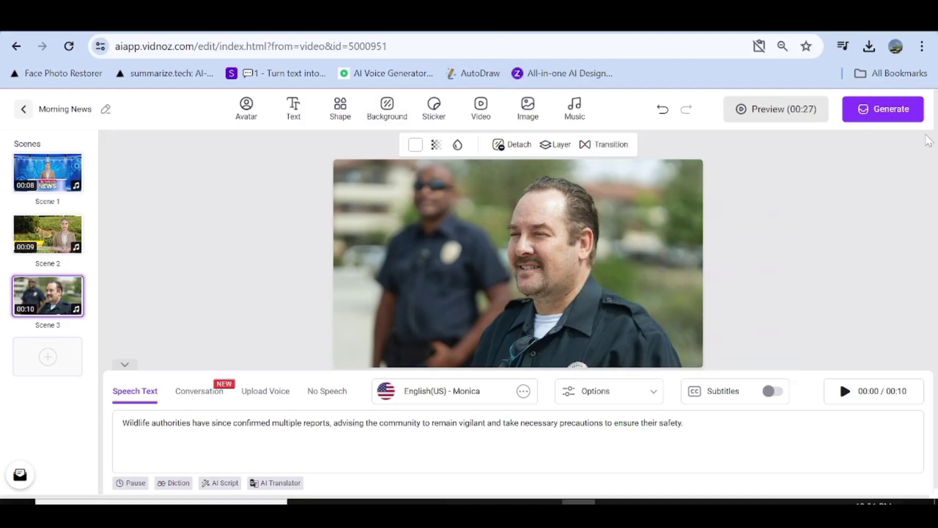
{"action": "left_click", "coordinate": [883, 109]}
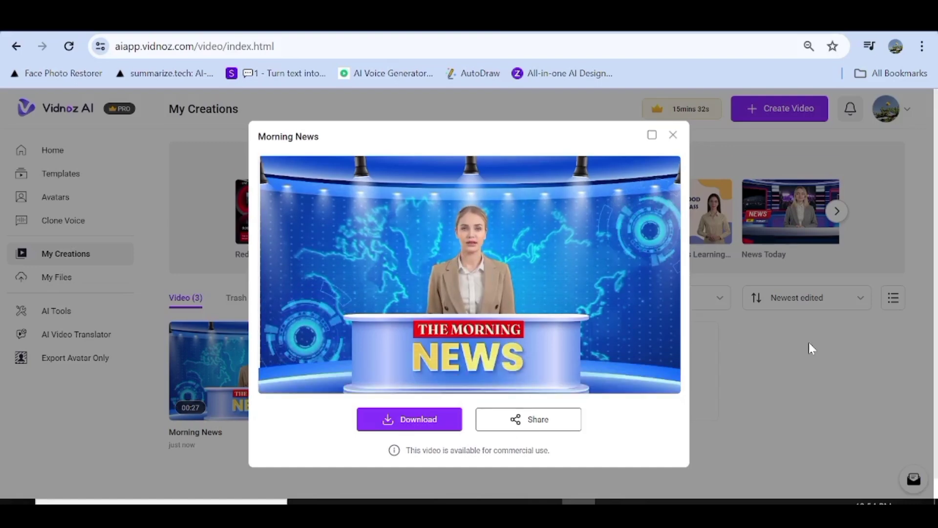
Download the generated Morning News video from My Creations at 1080p
{"action": "scroll", "coordinate": [808, 348], "scroll_direction": "down", "scroll_amount": 1}
{"action": "left_click", "coordinate": [429, 424]}
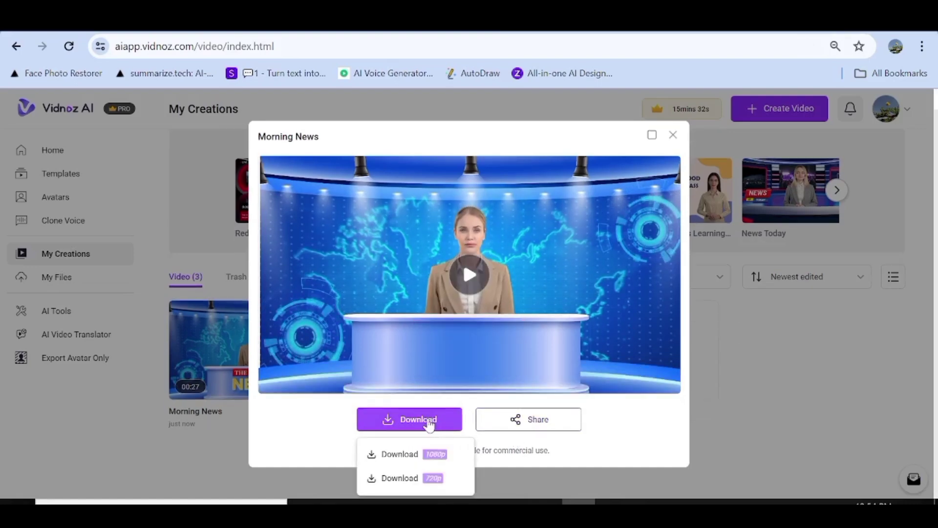
{"action": "left_click", "coordinate": [396, 456]}
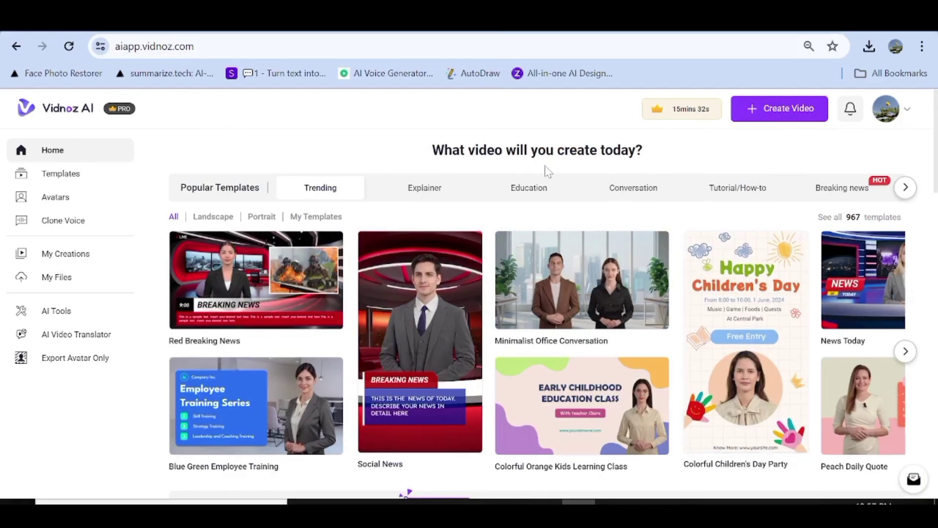
{"action": "left_click", "coordinate": [905, 189]}
{"action": "left_click", "coordinate": [905, 189]}
{"action": "left_click", "coordinate": [905, 189]}
{"action": "left_click", "coordinate": [905, 188]}
{"action": "left_click", "coordinate": [905, 189]}
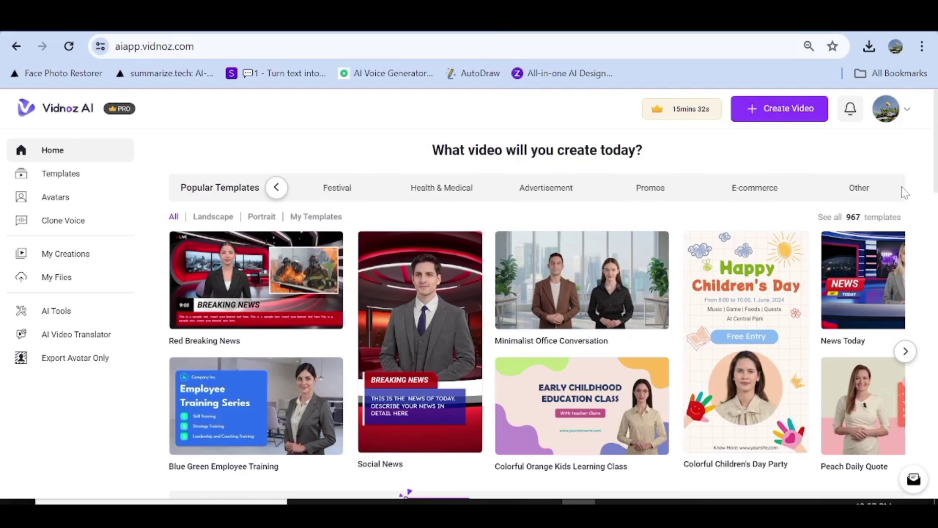